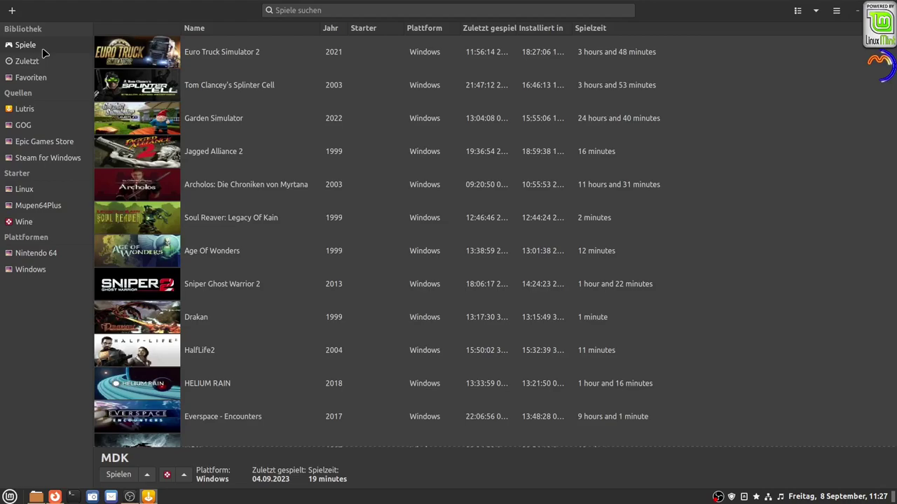
- Look through the installed games in the Lutris library, selecting Jagged Alliance 2, Drakan, No Man's Sky, Everspace - Encounters and Garden Simulator
left_click(42, 47)
scroll(201, 82, "down", 2)
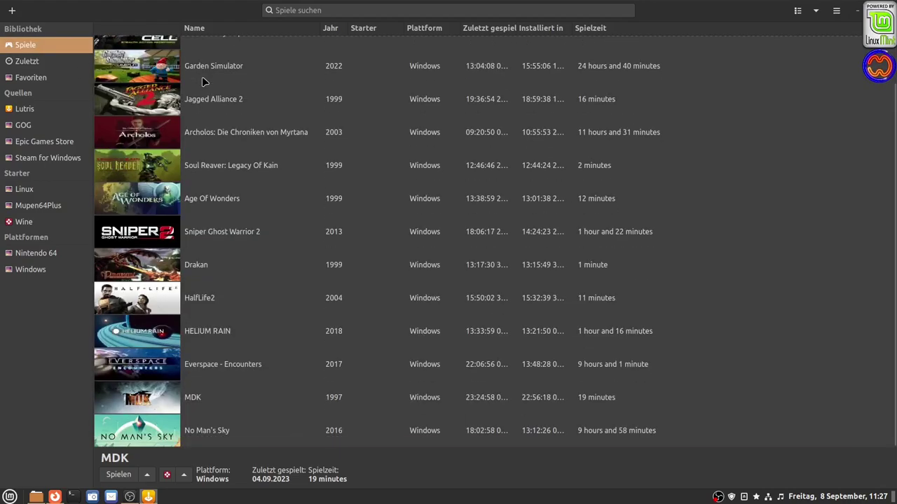
scroll(204, 91, "up", 2)
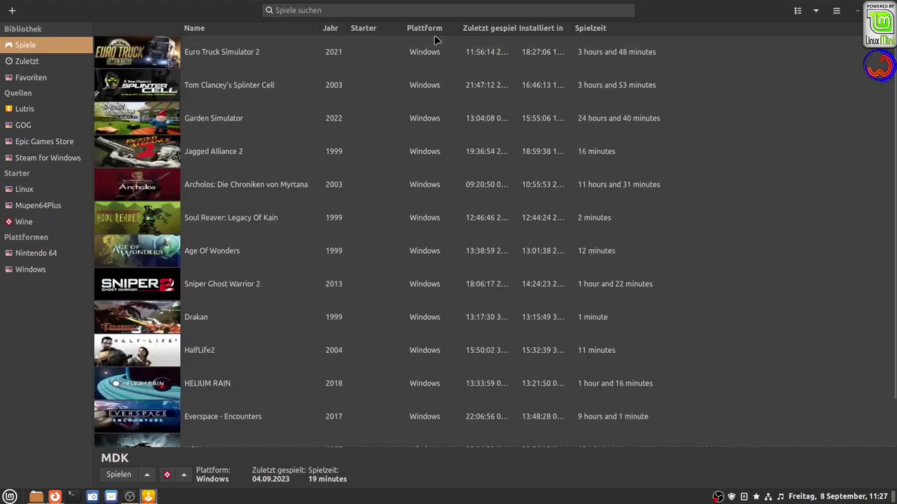
scroll(428, 98, "down", 2)
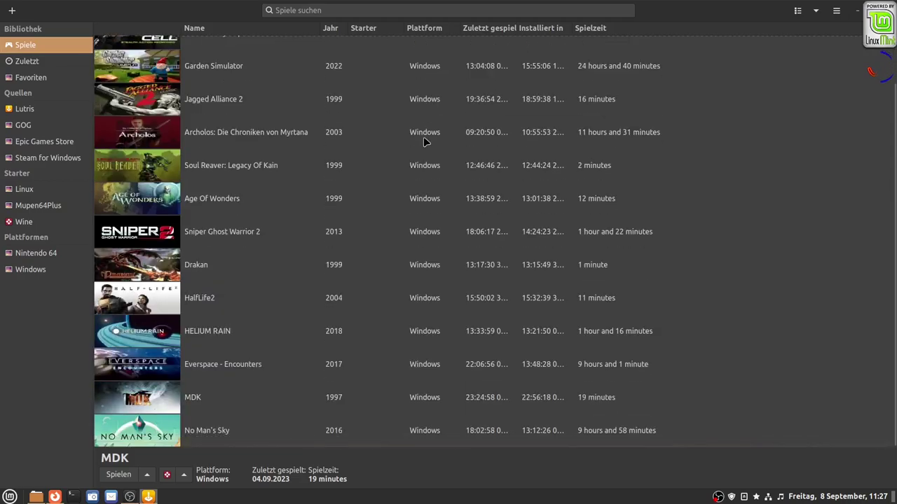
scroll(423, 136, "up", 2)
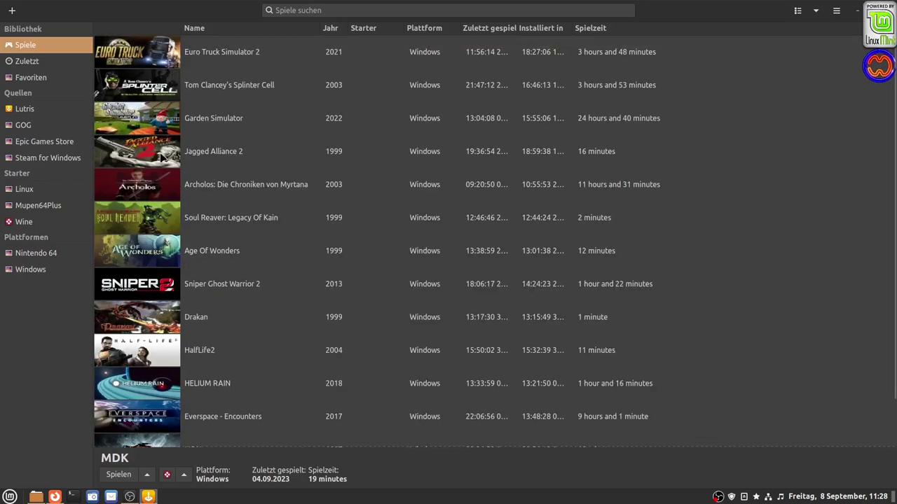
left_click(274, 164)
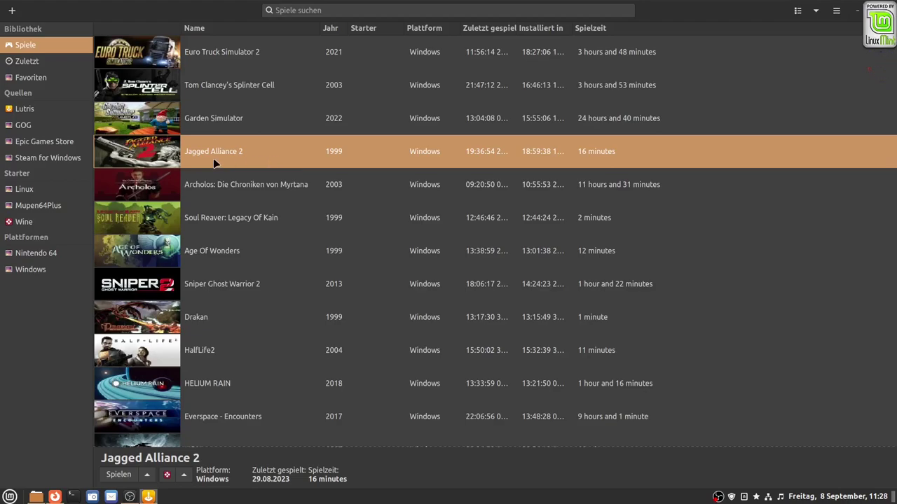
left_click(160, 319)
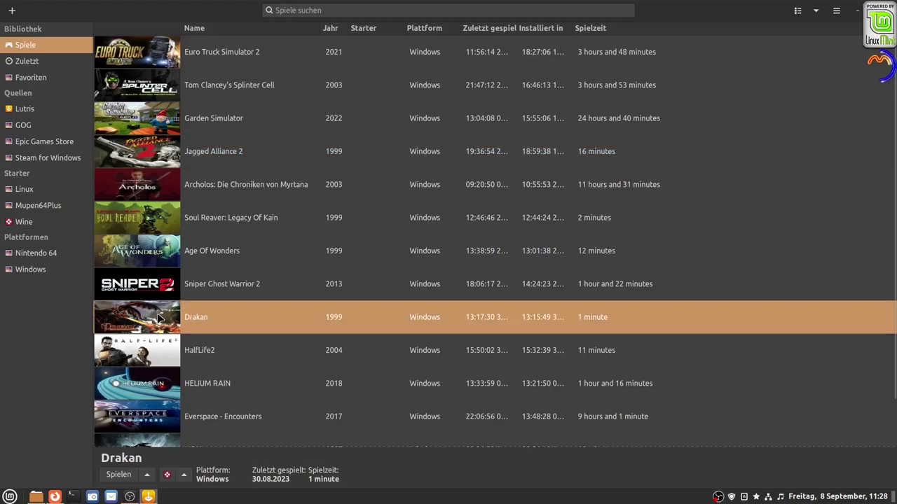
scroll(160, 319, "down", 2)
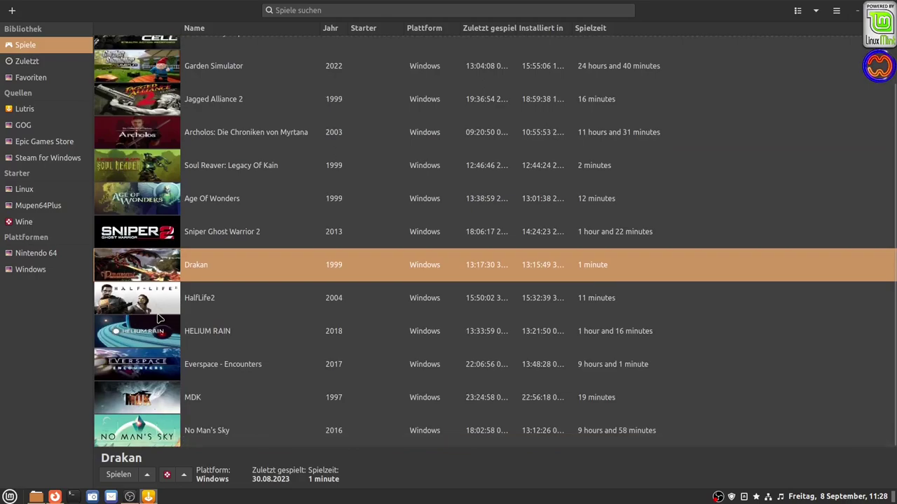
left_click(163, 436)
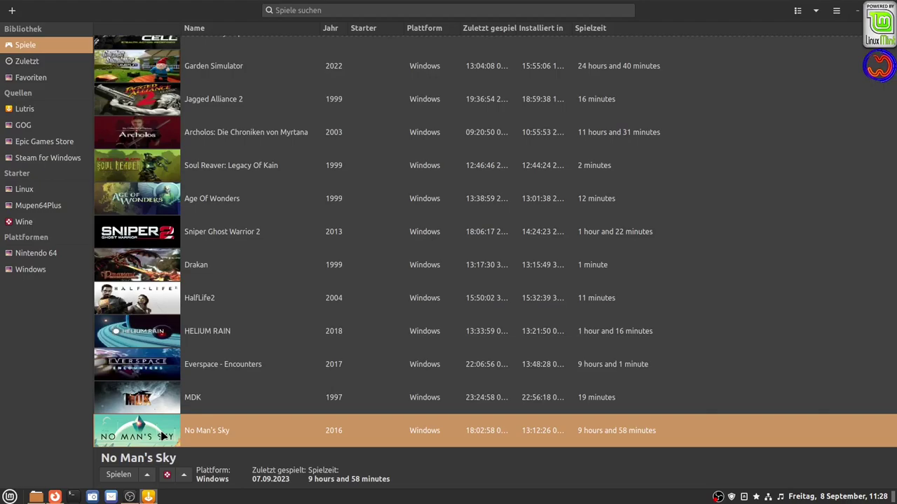
left_click(159, 373)
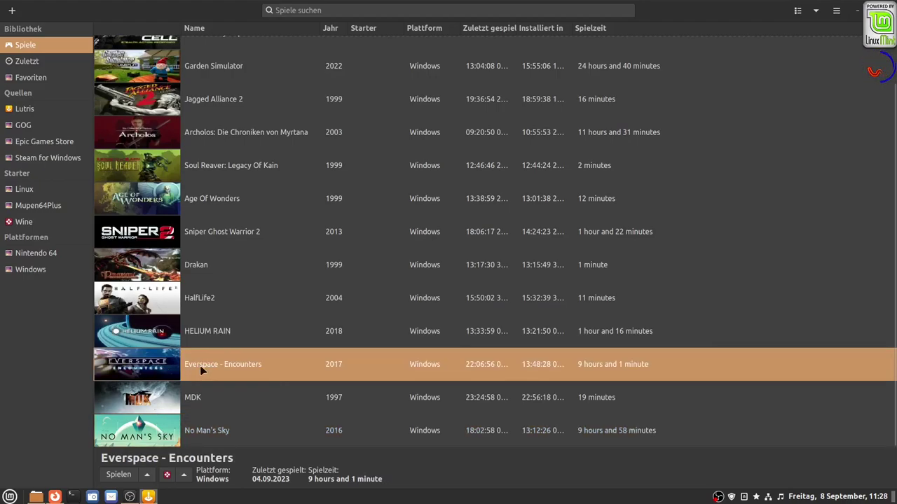
scroll(214, 365, "up", 2)
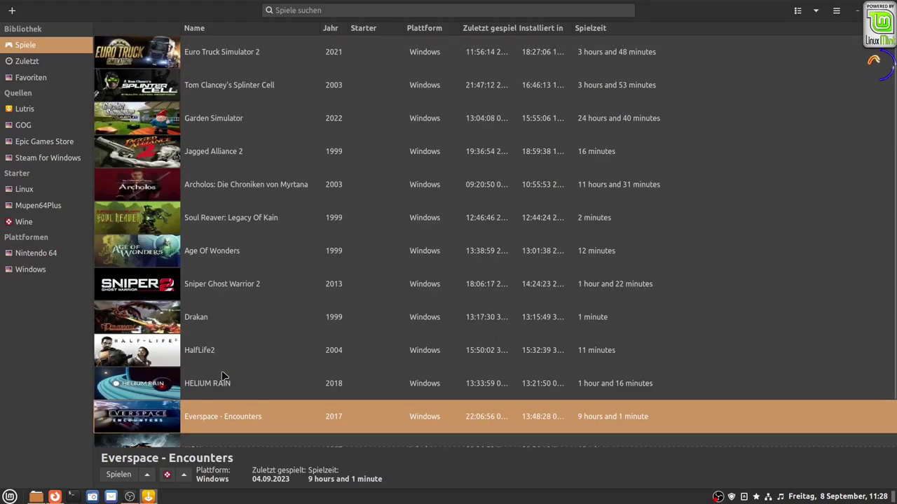
left_click(130, 117)
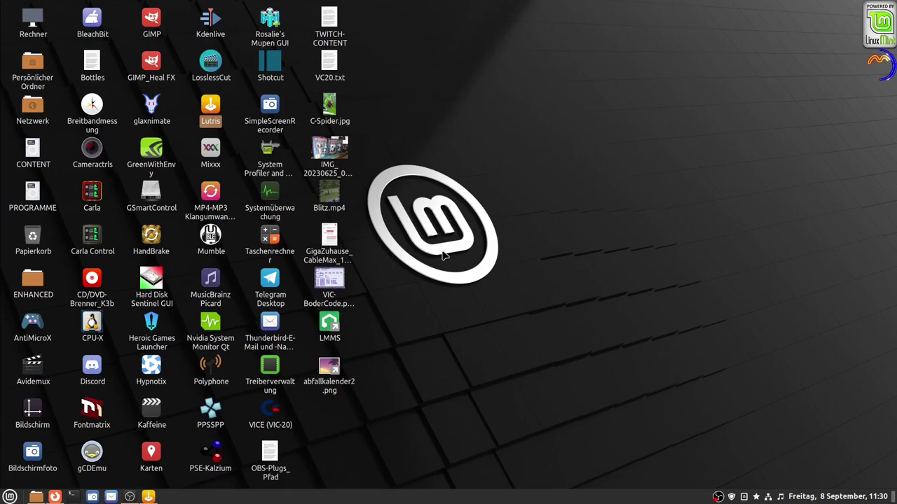
- Search the installed applications for "anwe" and open Anwendungsverwaltung
left_click(14, 497)
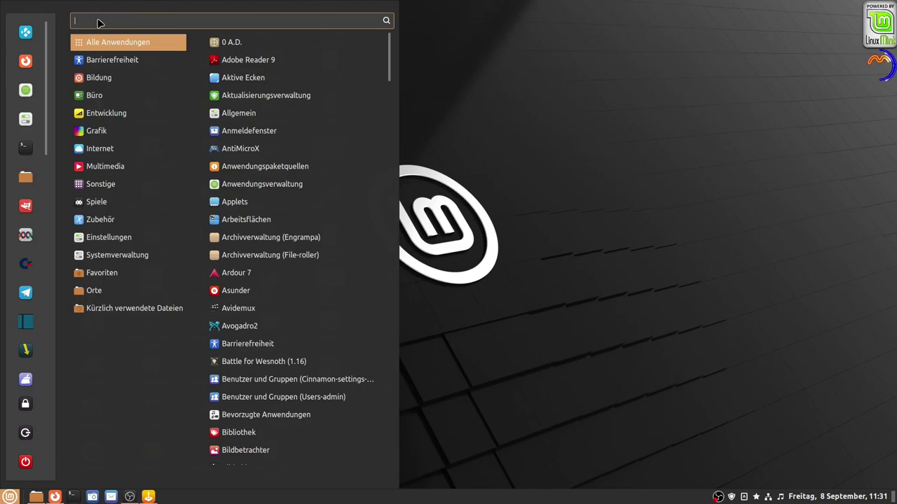
type("anwe")
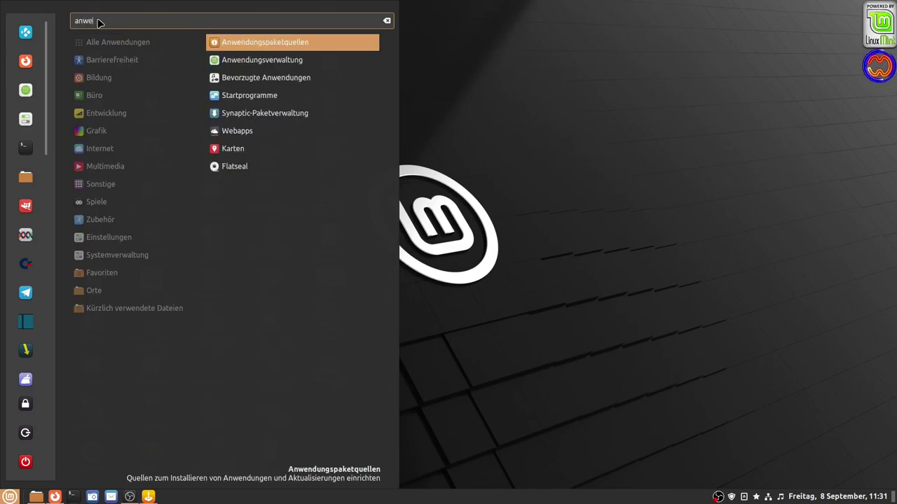
left_click(268, 62)
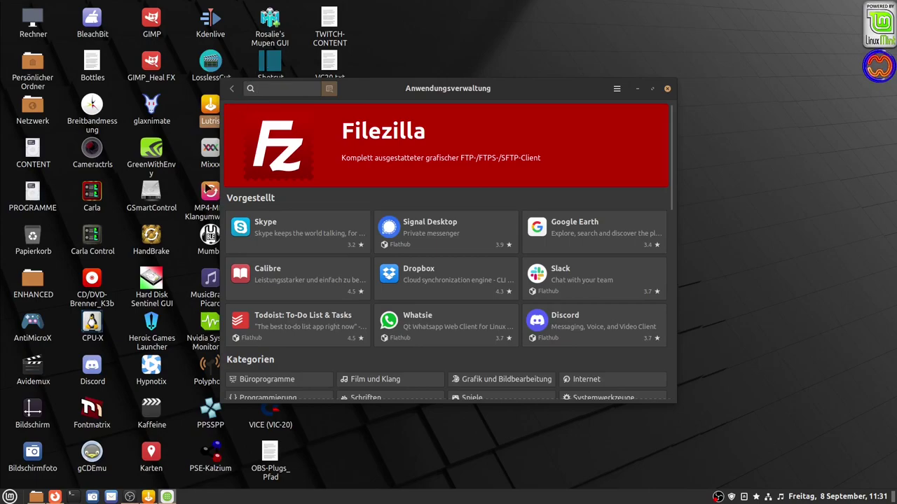
- Switch to a terminal and refresh the package lists with "sudo apt update", entering the account password
left_click(71, 497)
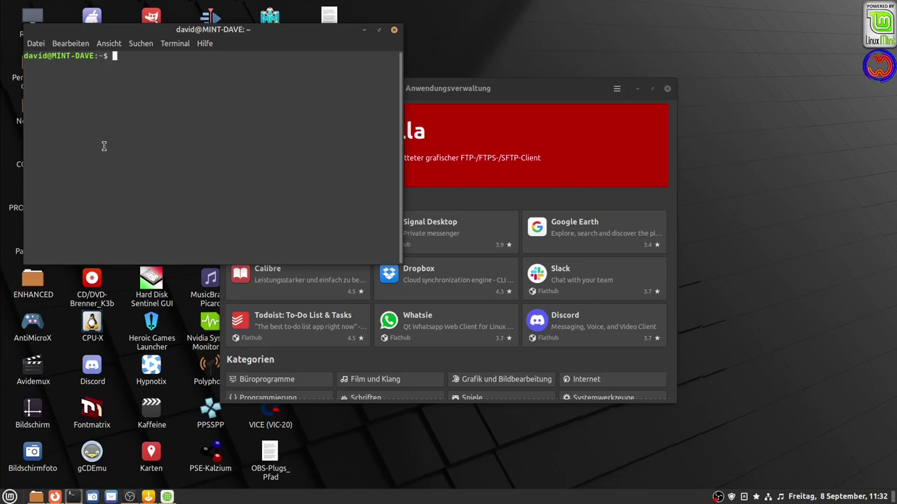
type("sudo apt update")
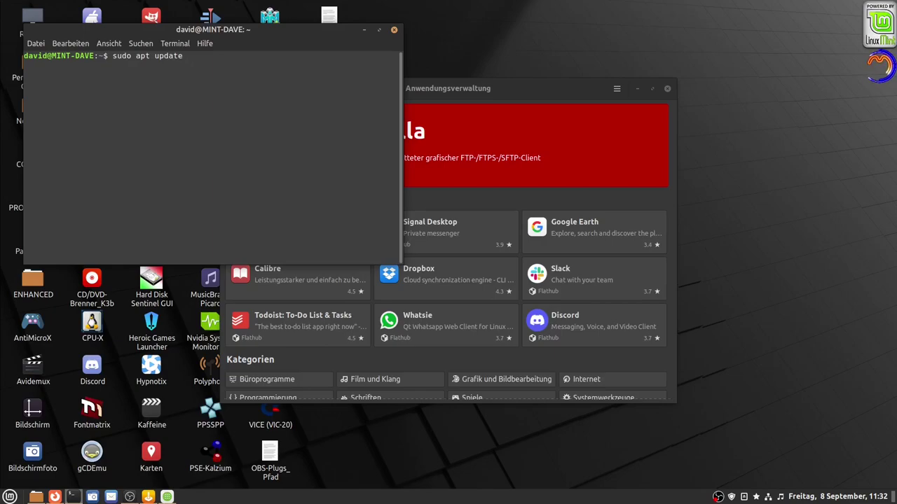
key("Return")
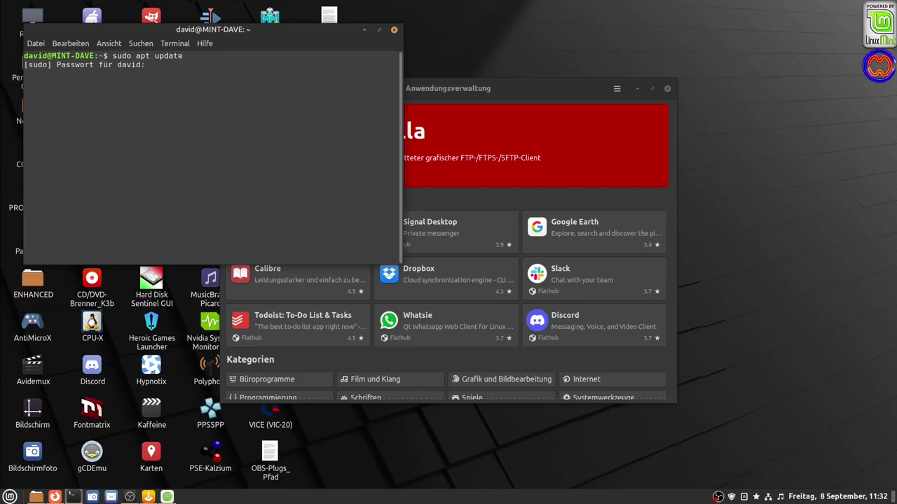
key("ctrl+shift+v")
key("Return")
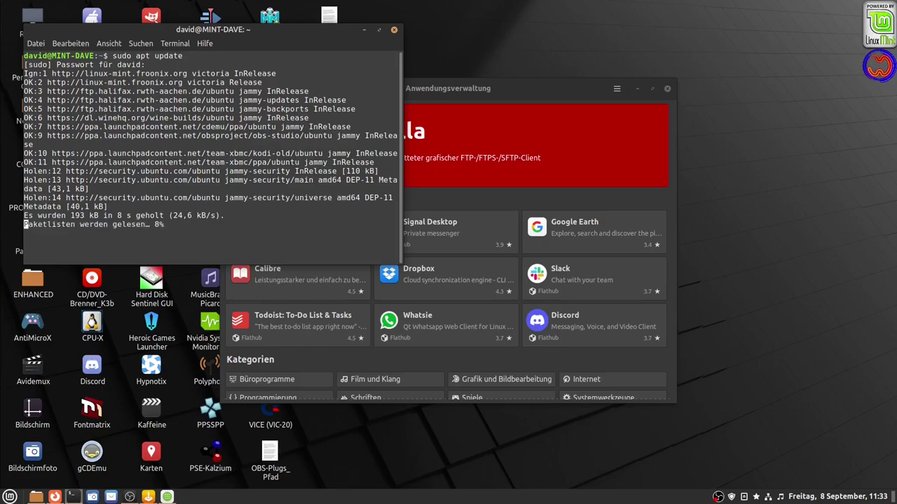
- Install Lutris from the package sources with "sudo apt install lutris" and close the terminal
type("sudo apt install lutris")
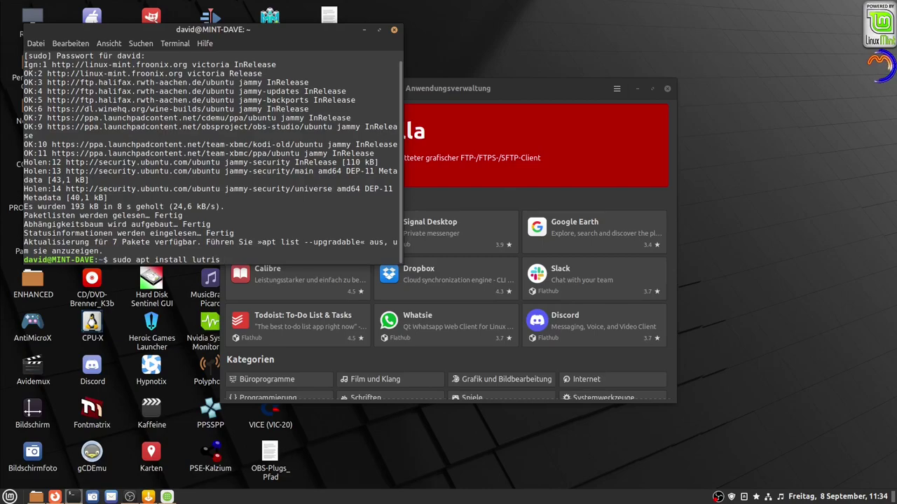
key("Return")
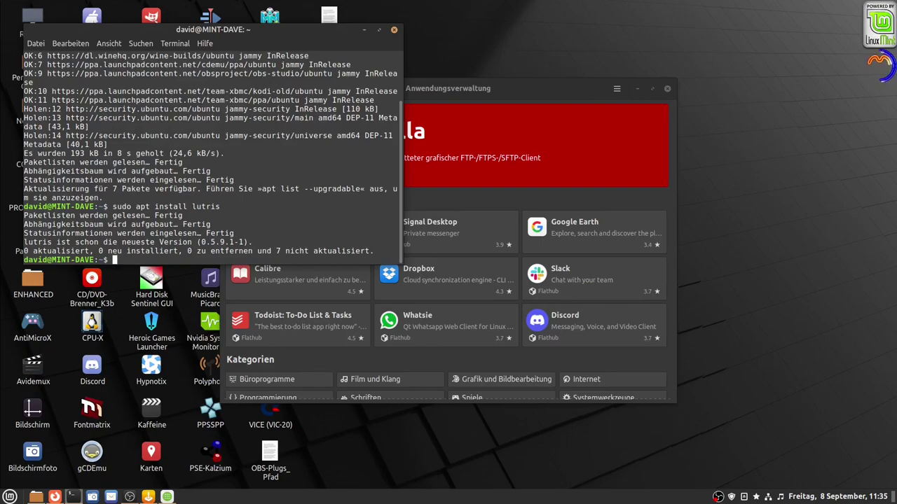
left_click(394, 33)
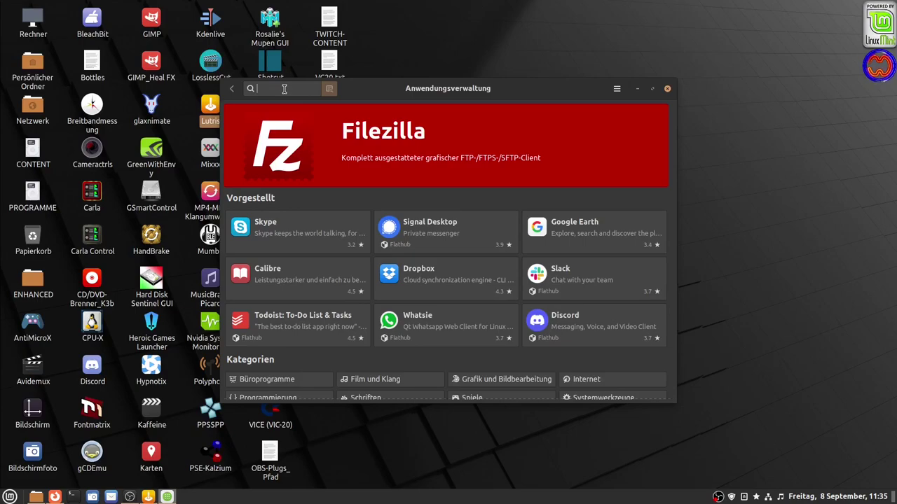
- Search Anwendungsverwaltung for "lutris" and view the system package's details and its package type choices
type("lu")
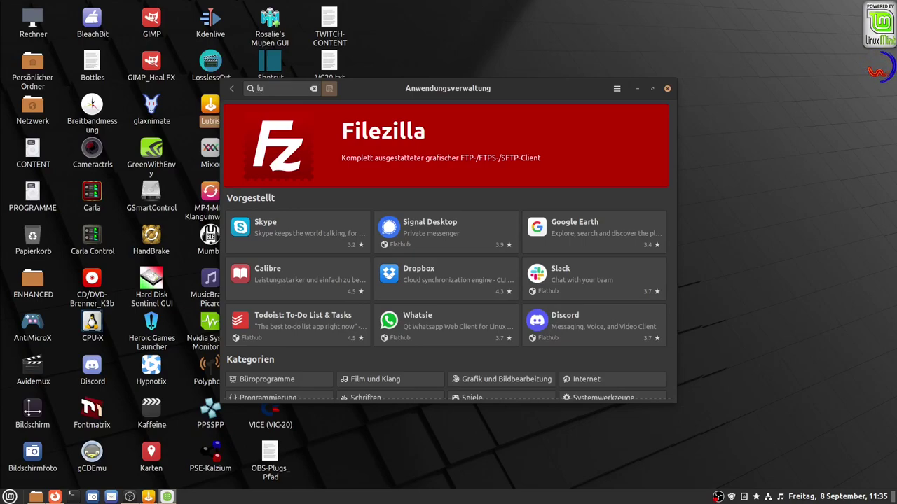
type("tris")
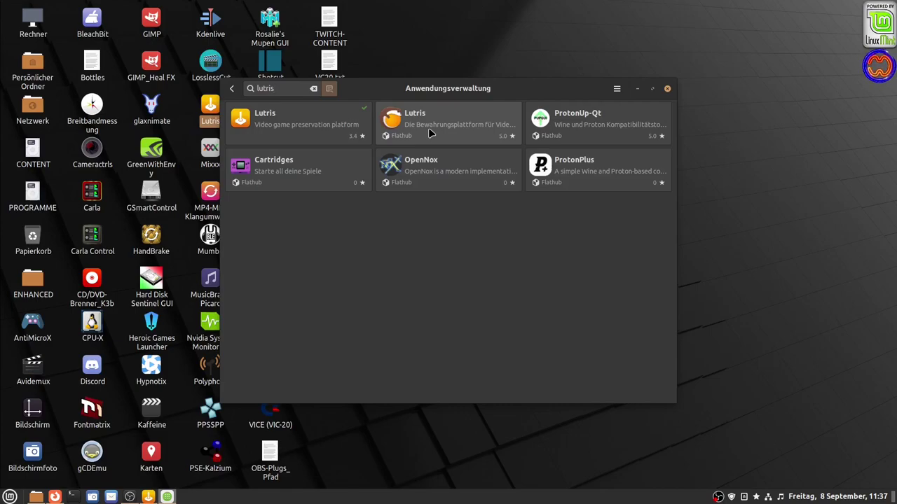
left_click(296, 128)
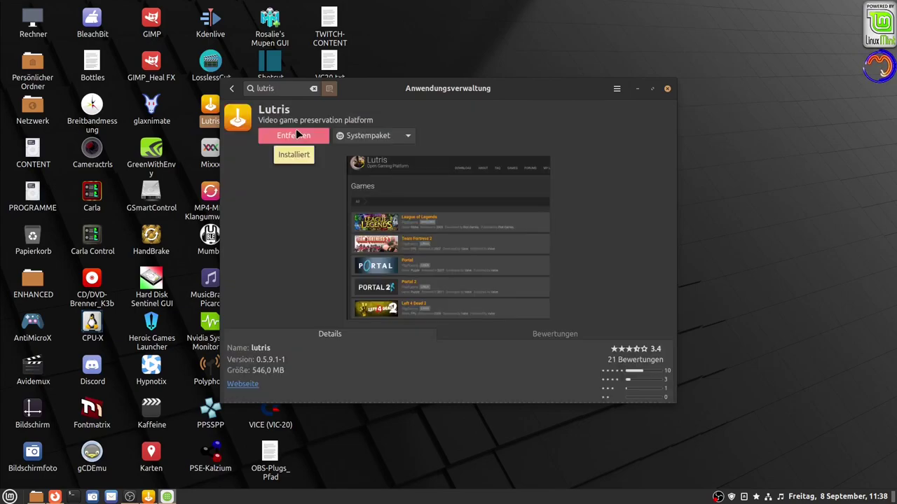
left_click(406, 138)
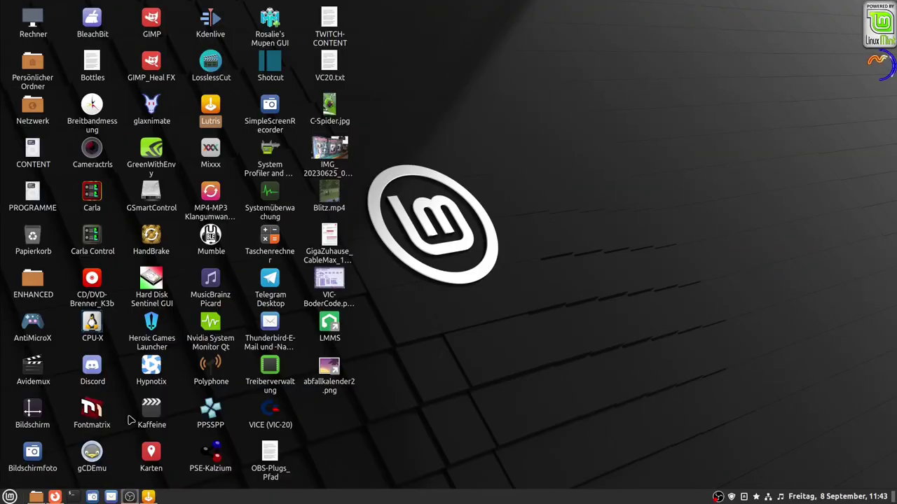
- Search the installed applications for "lutris" and view its shortcut options and its entry among the favorites
left_click(10, 497)
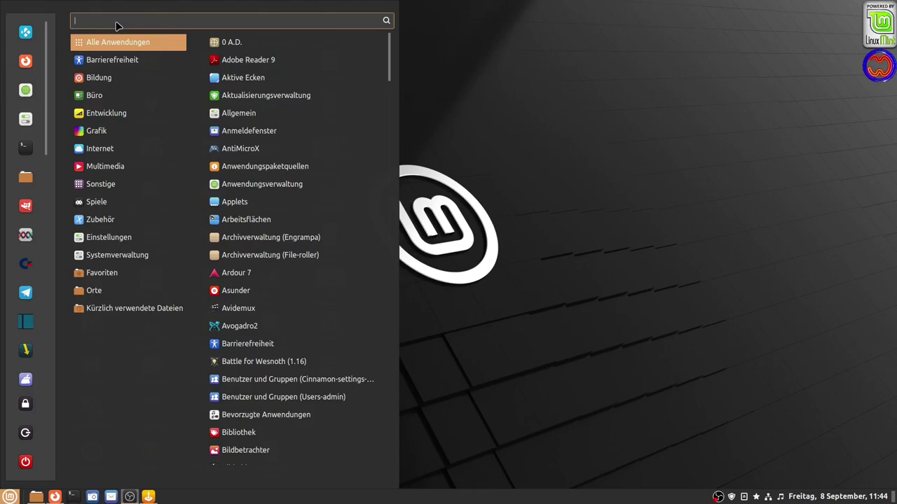
type("lutris")
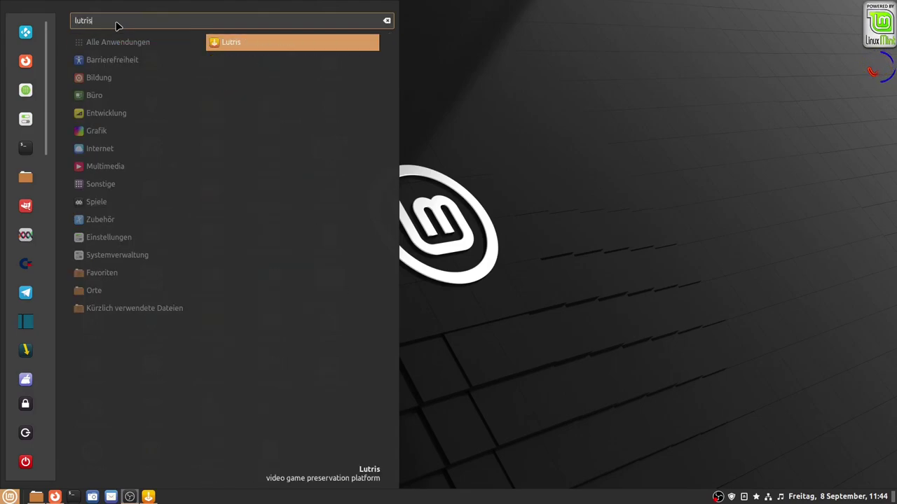
right_click(242, 41)
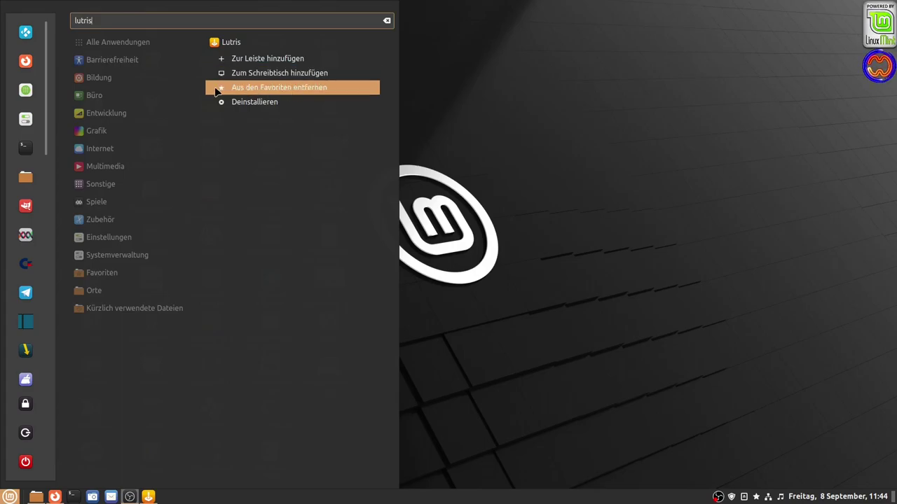
scroll(28, 87, "down", 8)
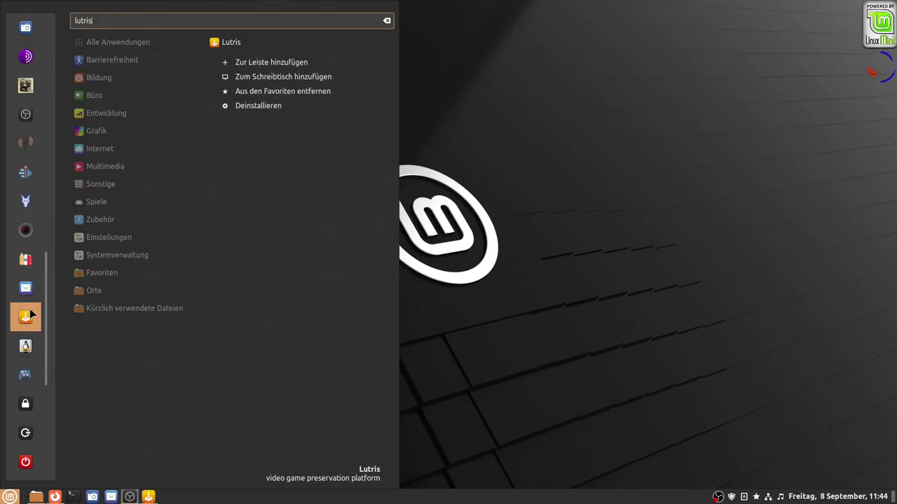
left_click(579, 163)
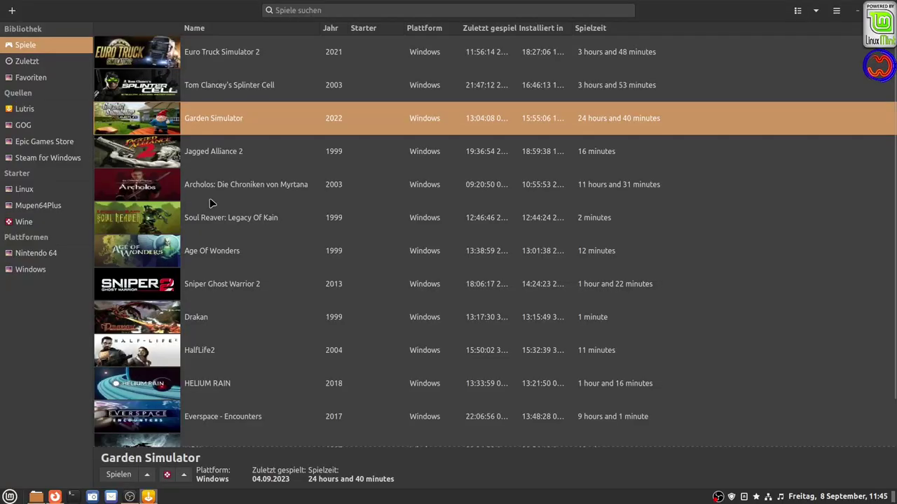
- Open the Lutris settings and enable "Anwendung minimieren, wenn ein Spiel startet" in the interface options
scroll(175, 70, "down", 1)
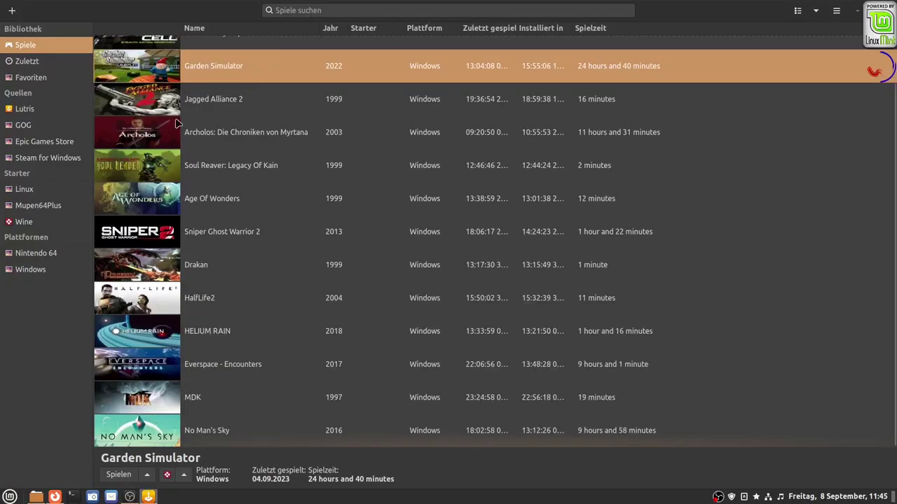
scroll(336, 161, "up", 1)
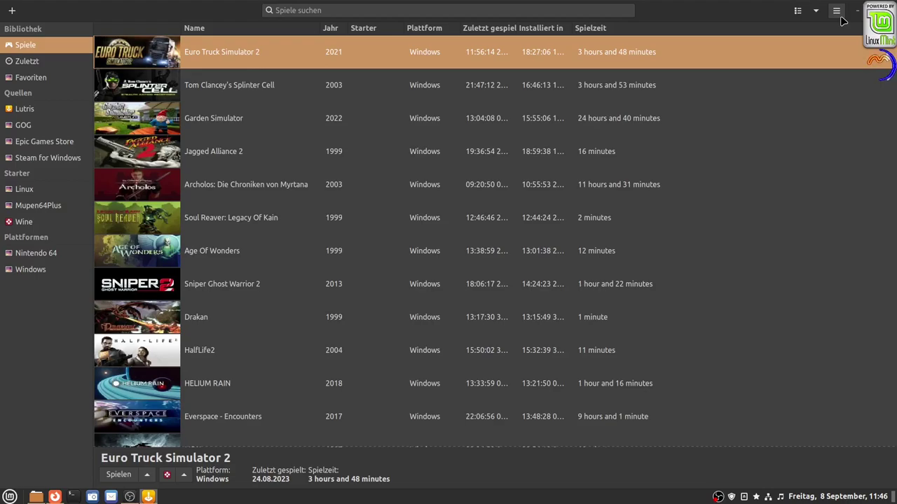
left_click(837, 11)
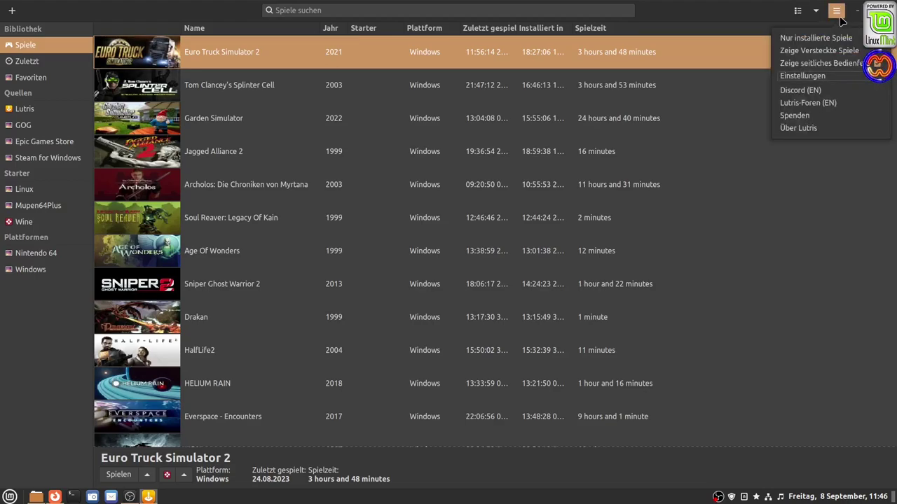
left_click(810, 79)
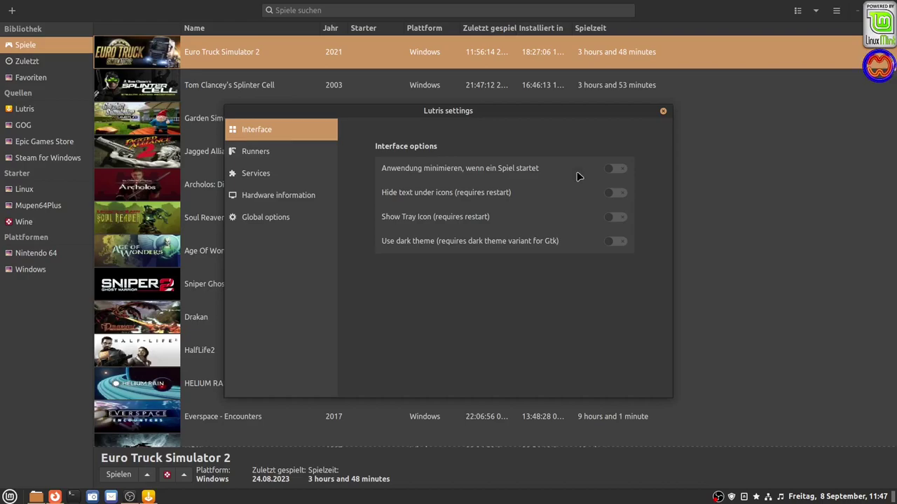
left_click(617, 174)
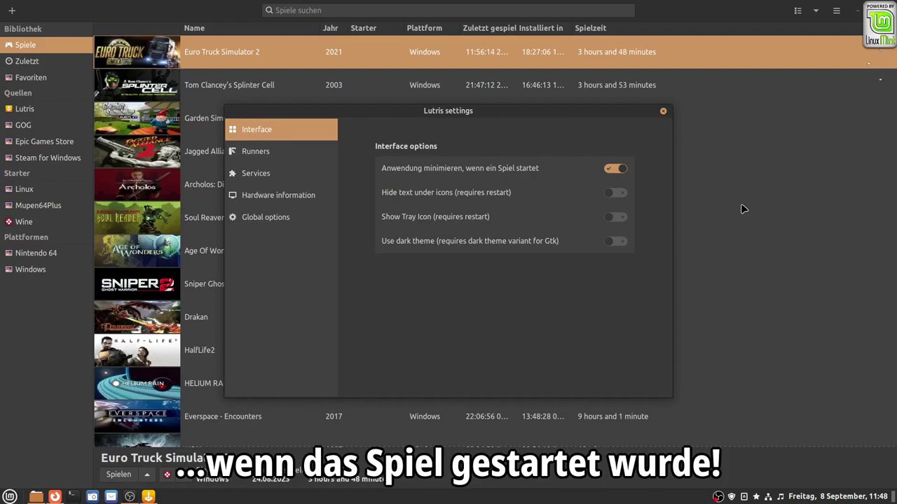
- Examine the available runners in the Lutris settings, from Adventure Game Studio down to Wine and ZDoom
left_click(283, 156)
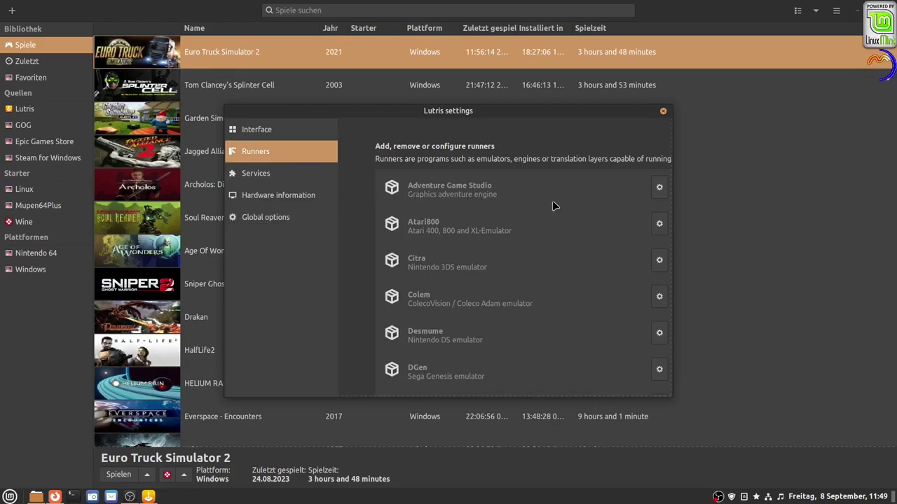
scroll(526, 230, "right", 1)
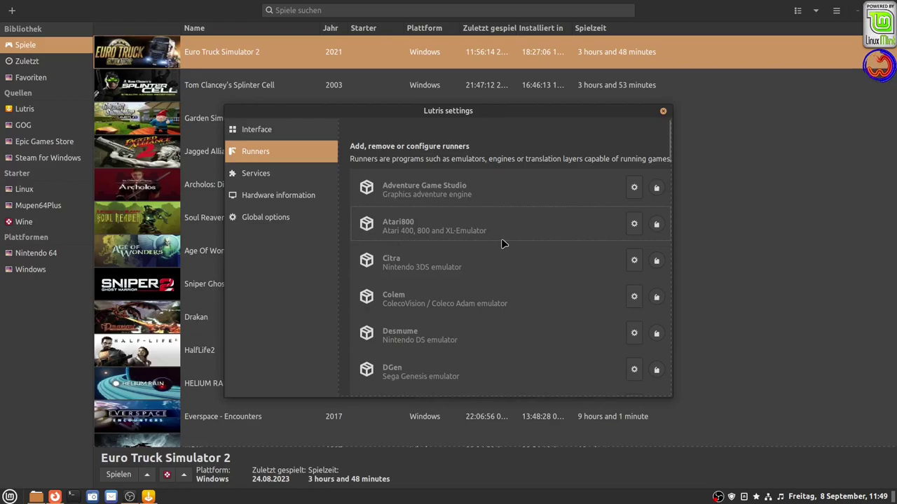
scroll(502, 244, "down", 5)
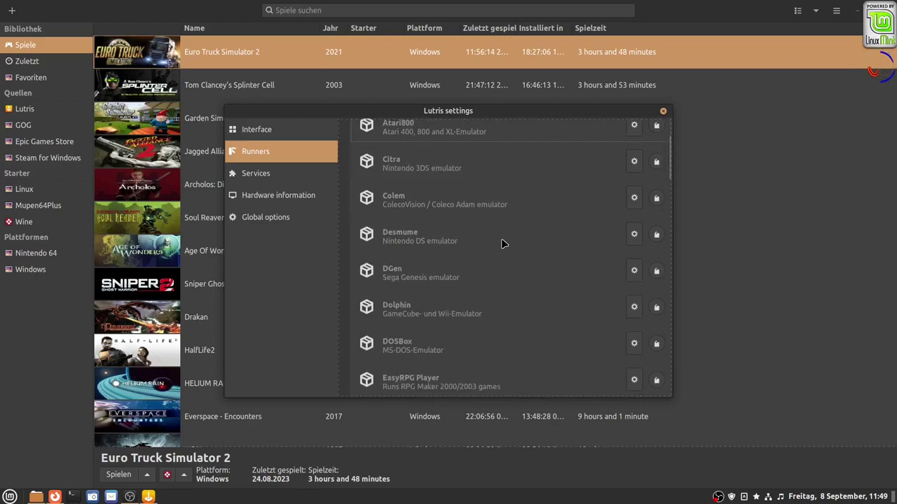
scroll(502, 244, "down", 2)
scroll(502, 244, "down", 1)
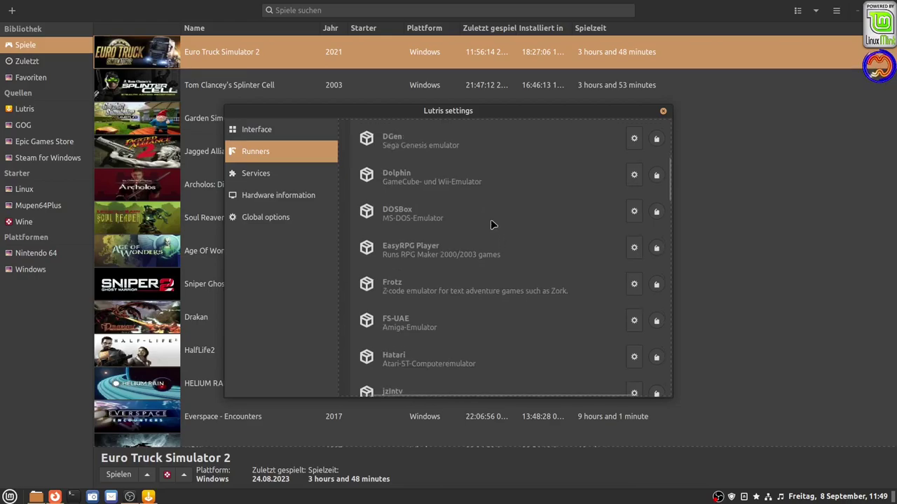
scroll(526, 221, "down", 4)
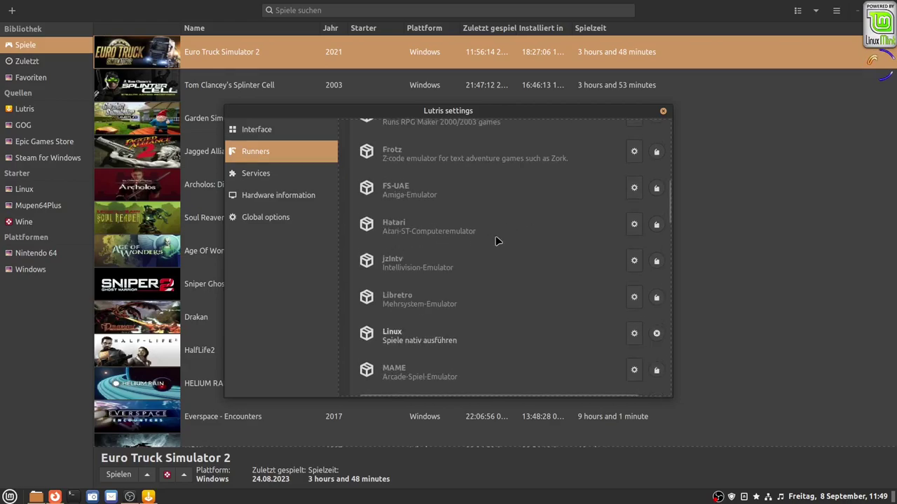
scroll(495, 240, "down", 3)
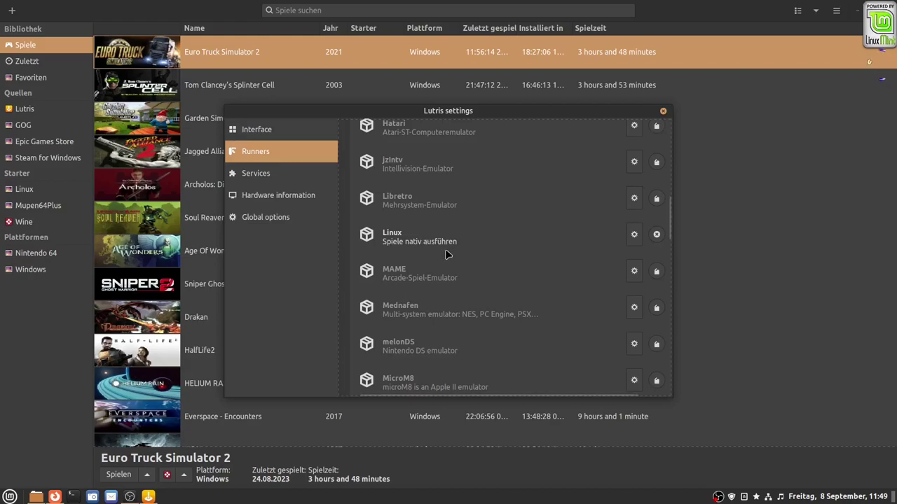
scroll(475, 252, "down", 1)
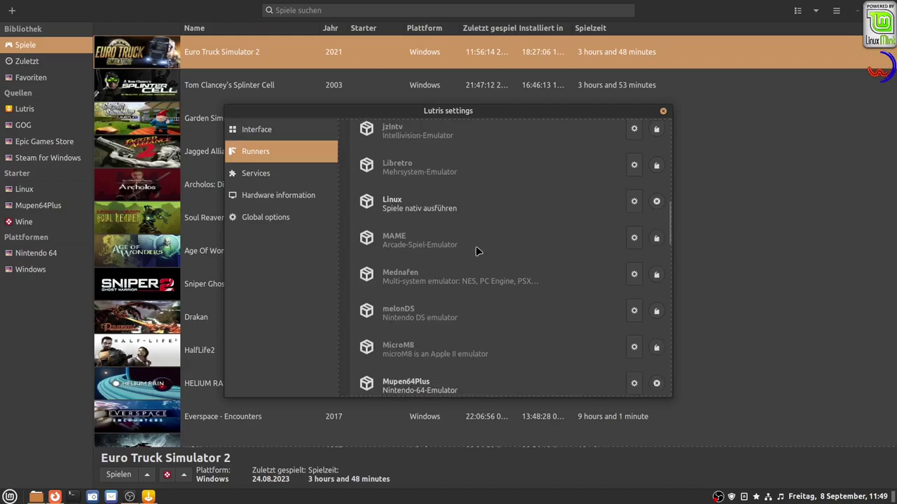
scroll(476, 251, "down", 4)
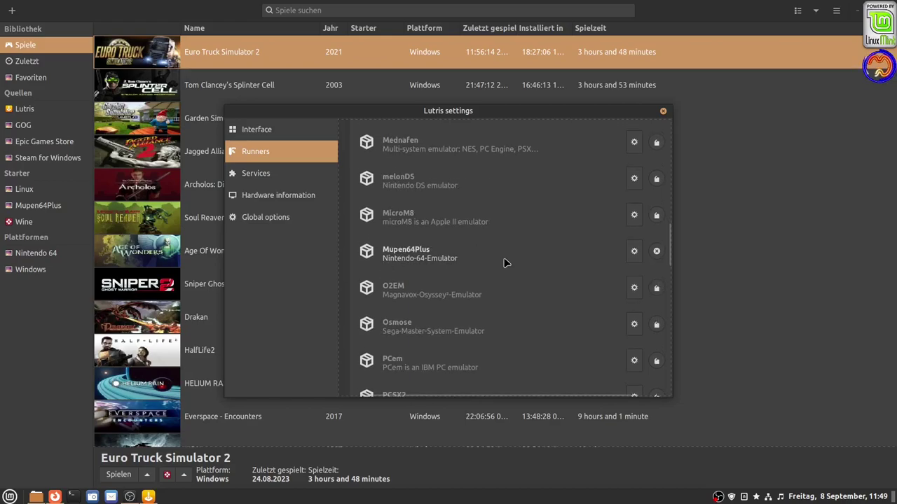
scroll(506, 263, "down", 3)
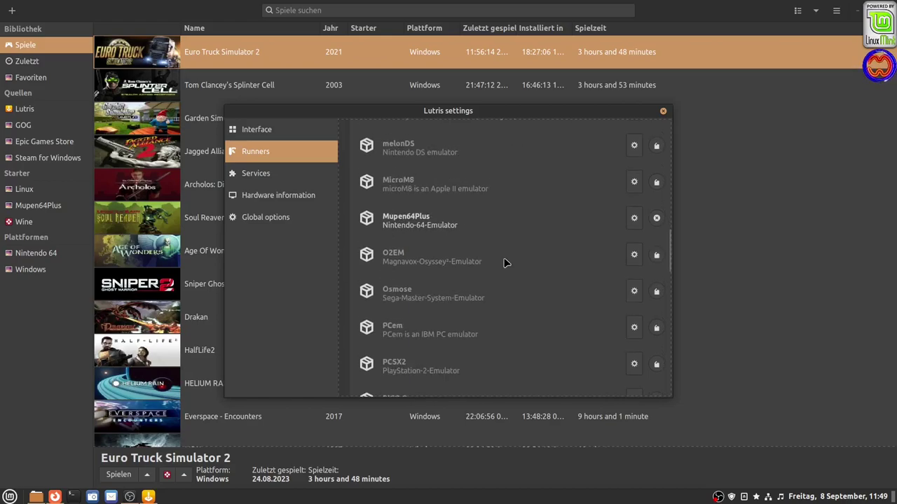
scroll(506, 263, "down", 6)
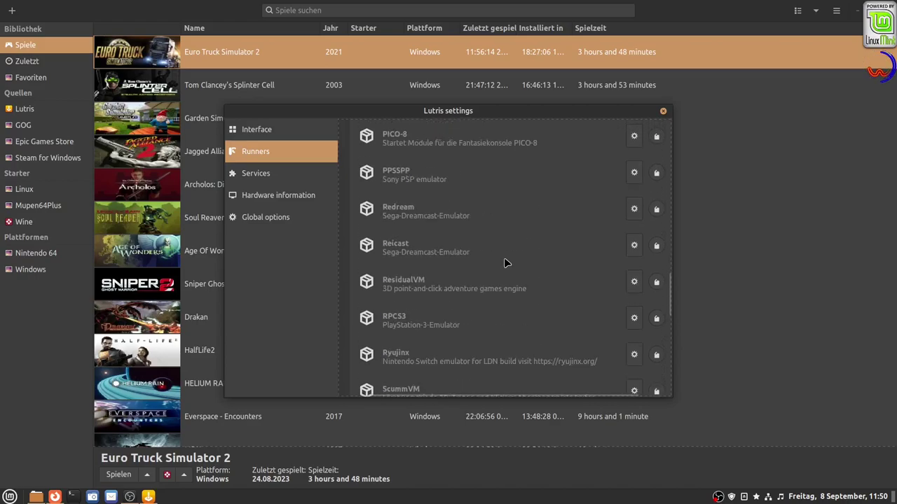
scroll(506, 263, "down", 10)
scroll(506, 263, "down", 3)
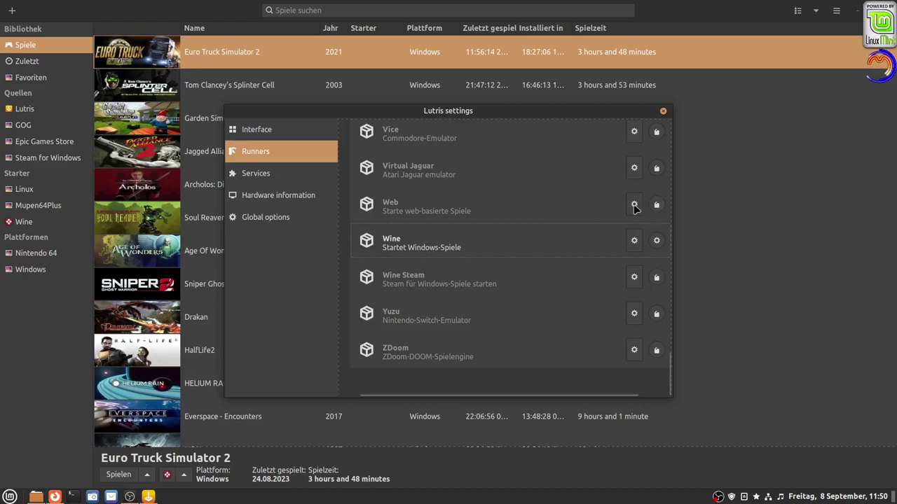
scroll(573, 221, "up", 2)
scroll(575, 220, "down", 2)
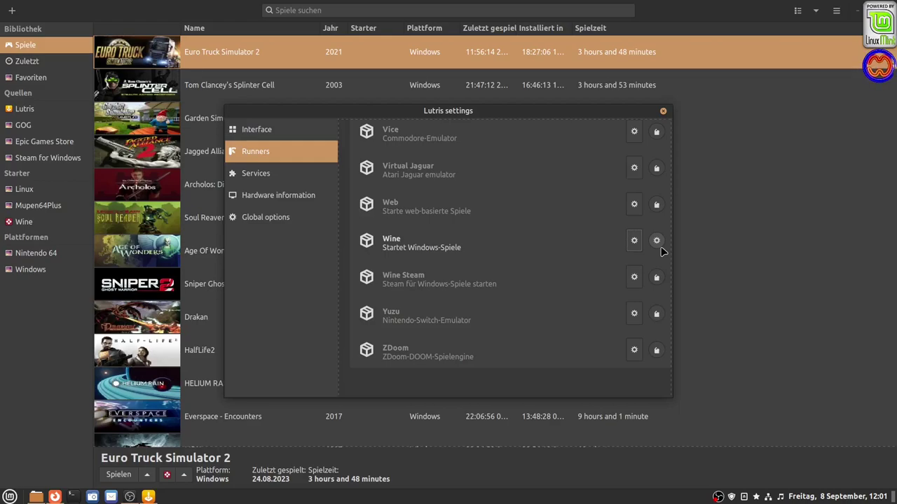
- Open the Wine runner's version management, look over lutris-GE-Proton8-13 and lutris-7.2, and close it
left_click(656, 241)
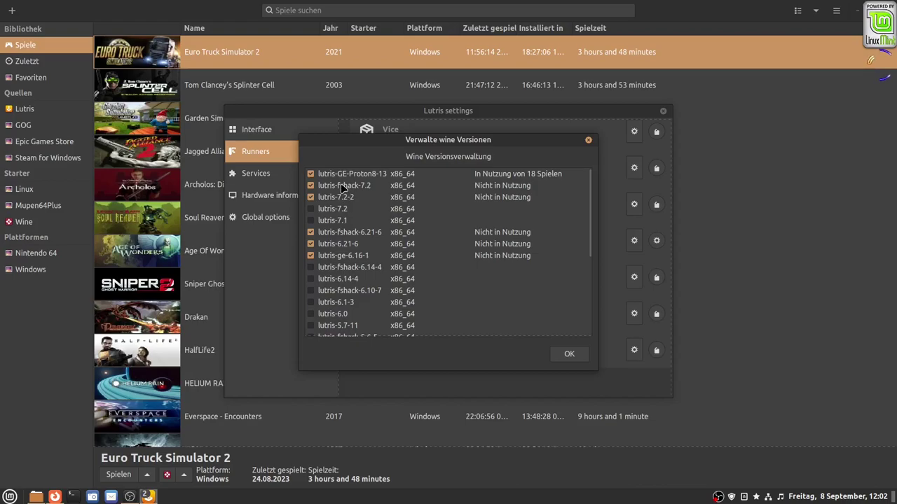
left_click(375, 177)
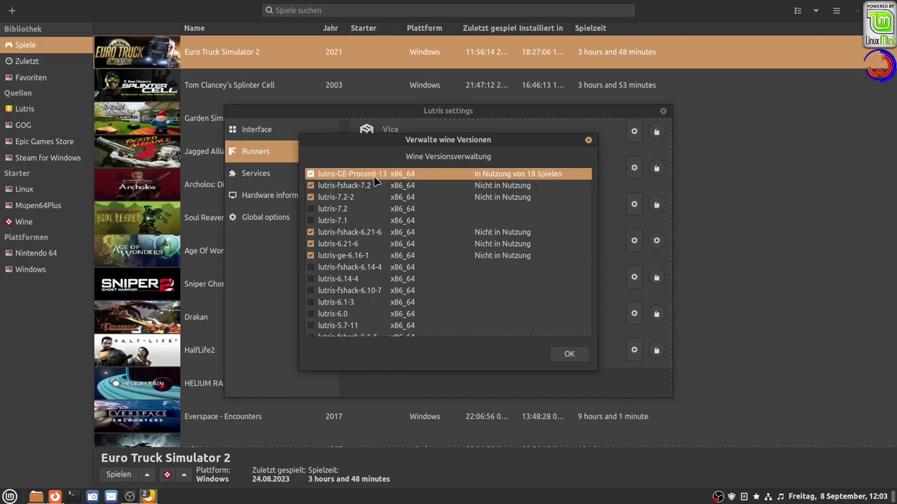
left_click(311, 209)
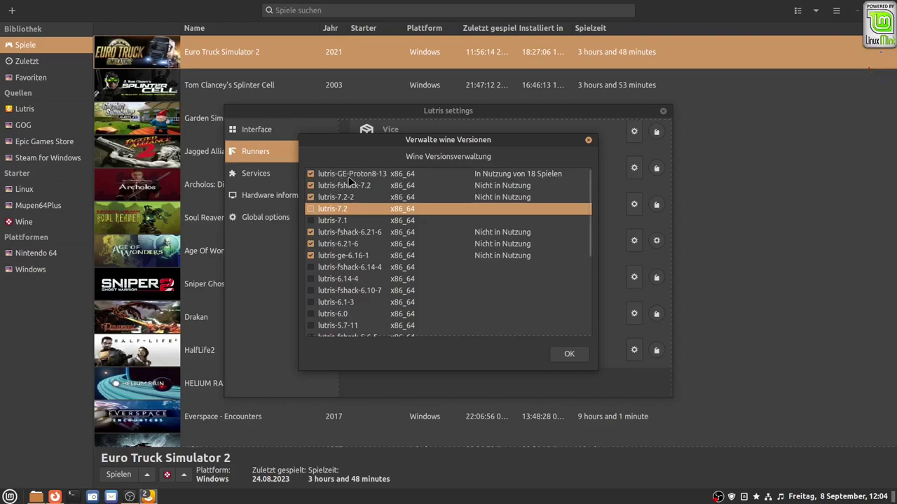
left_click(378, 177)
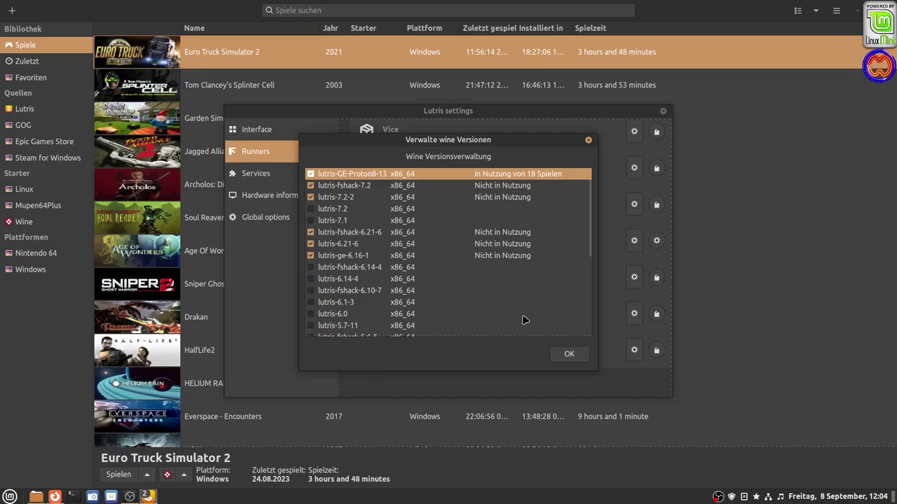
left_click(567, 354)
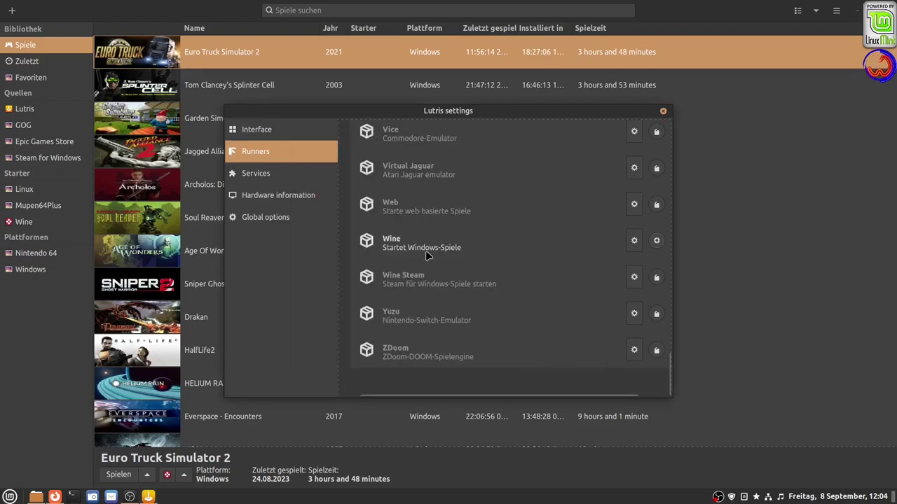
- Open the Wine runner's configuration and set its Wine version to lutris-GE-Proton8-14-x86_64
left_click(634, 242)
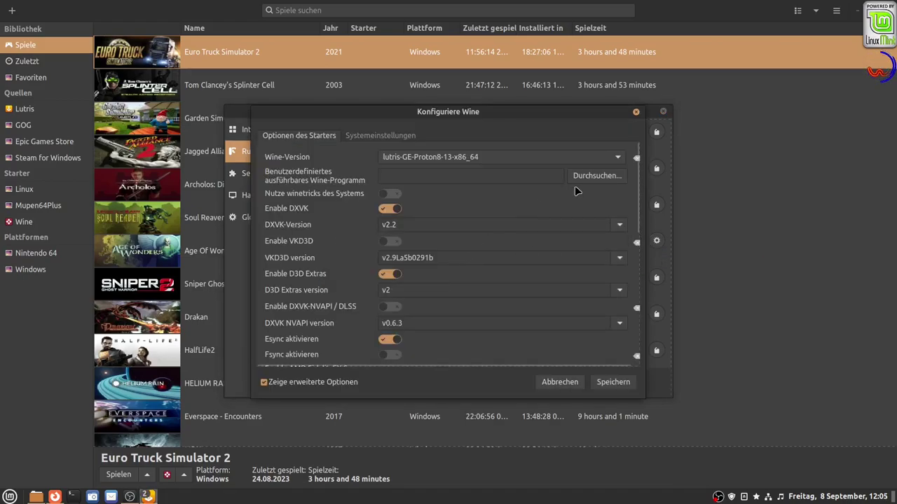
left_click(618, 160)
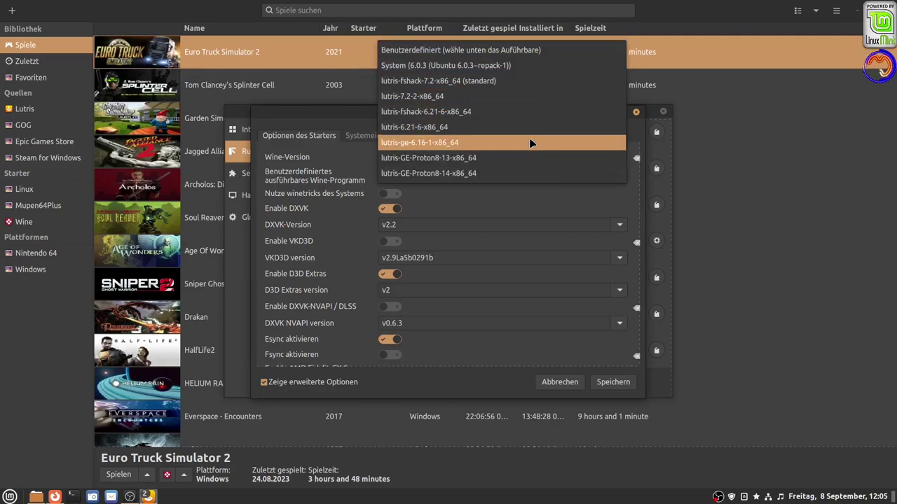
left_click(524, 173)
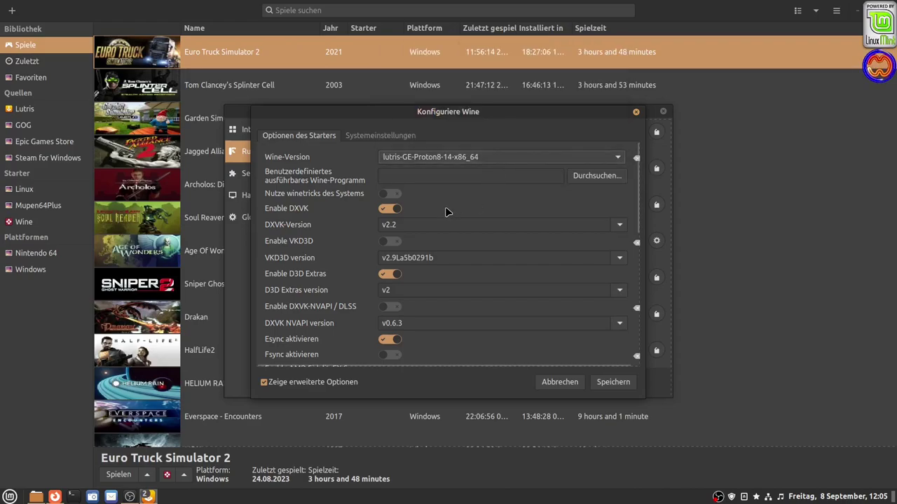
- Switch VKD3D on and back off in the Wine options, and try to enable Fsync
left_click(390, 242)
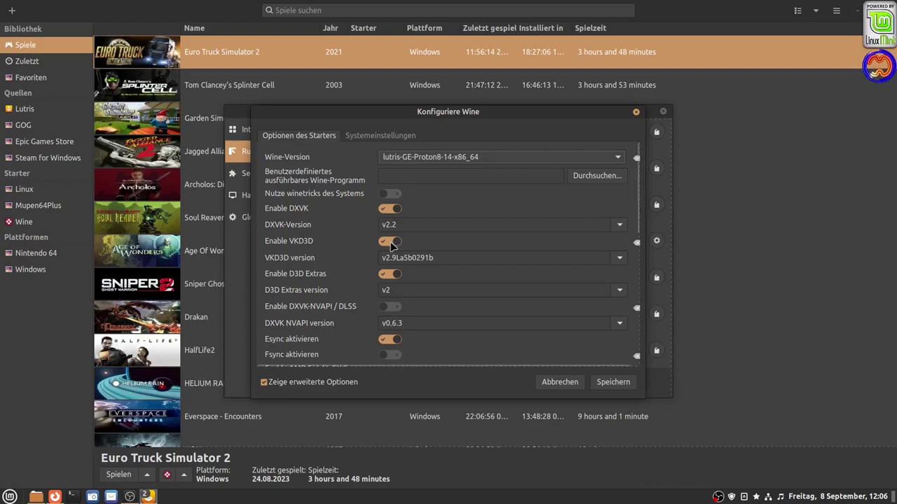
left_click(385, 243)
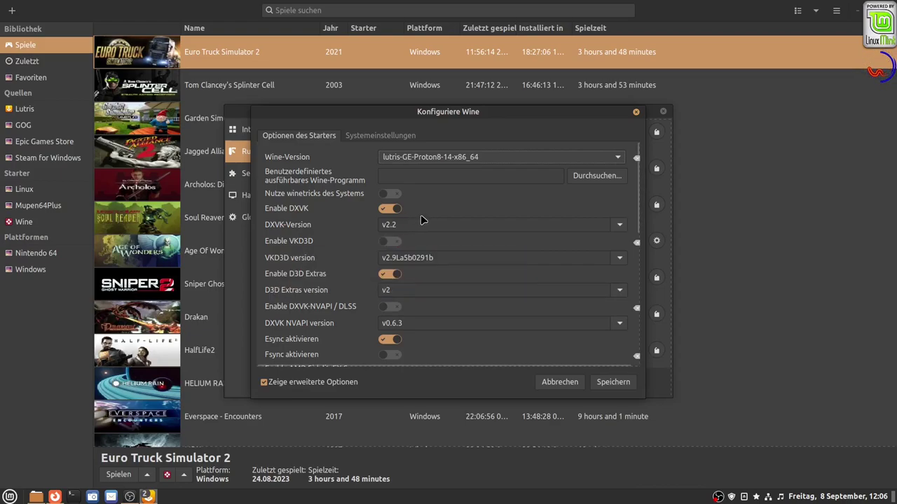
scroll(424, 226, "down", 1)
scroll(431, 239, "down", 3)
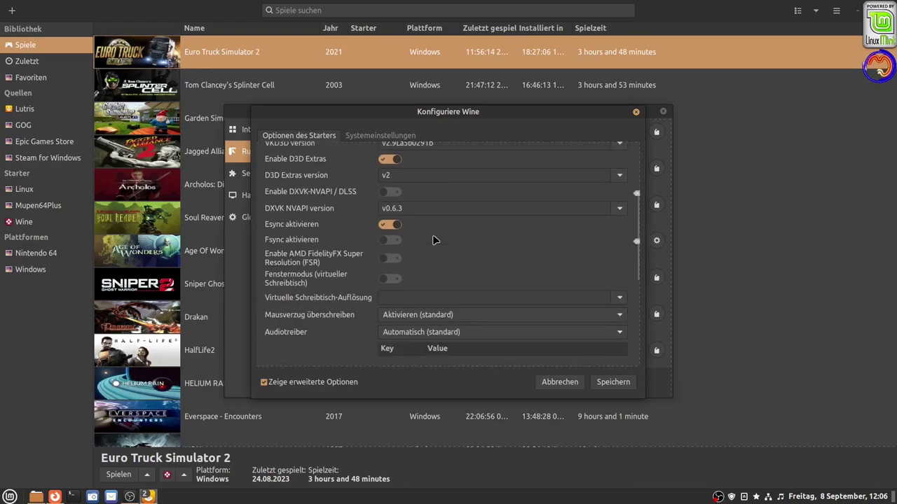
left_click(394, 241)
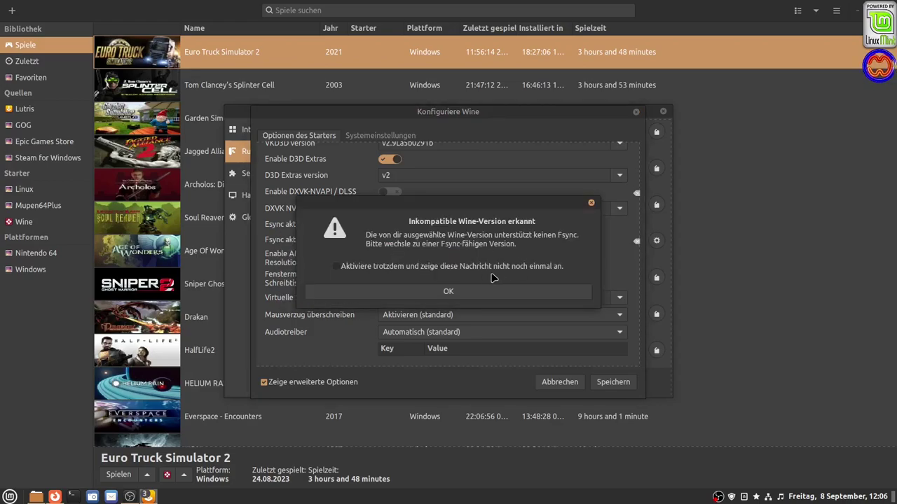
left_click(426, 294)
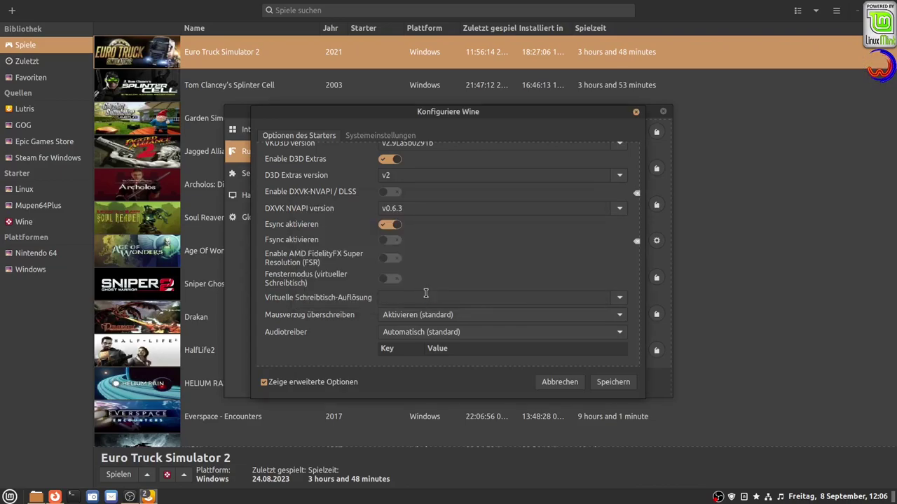
- Review the remaining Wine options, leave the configuration without saving, and view the game source integrations under Services
scroll(422, 260, "down", 5)
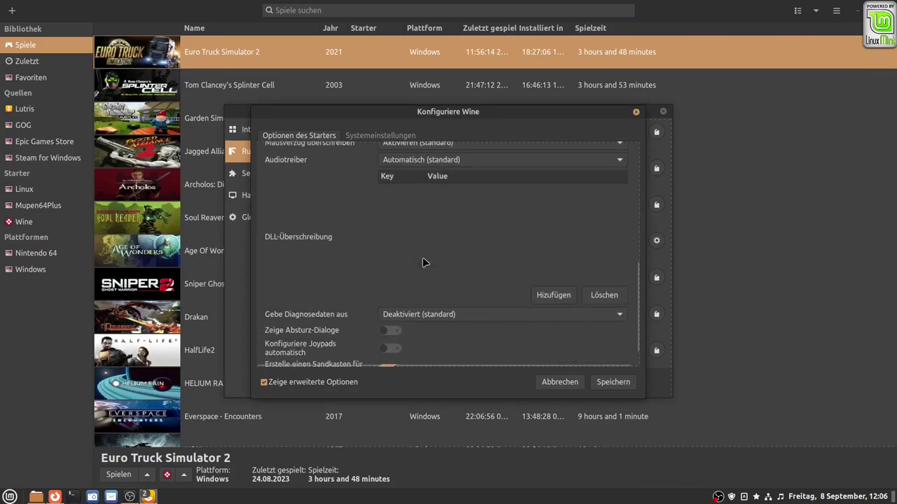
scroll(423, 262, "down", 1)
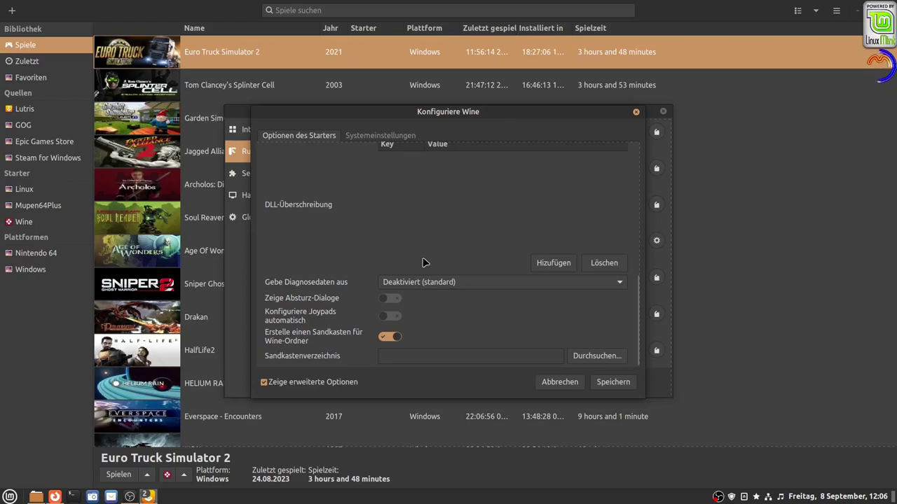
scroll(423, 262, "up", 8)
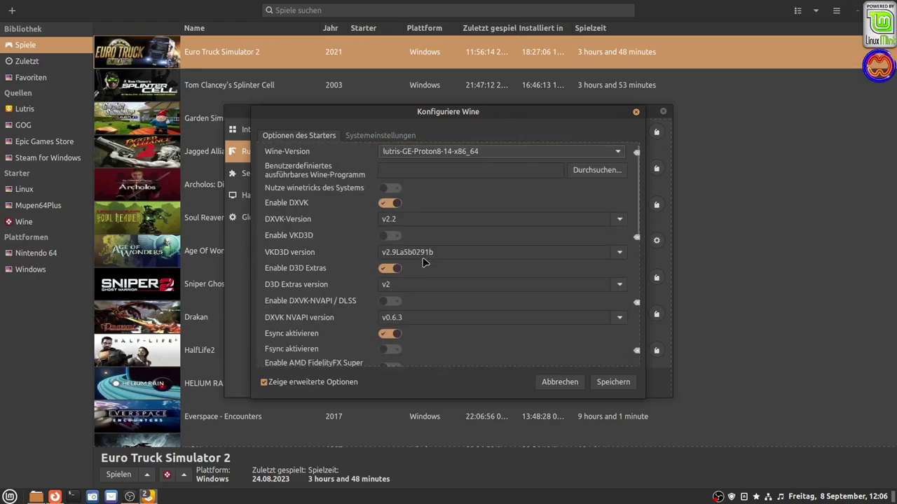
key("Escape")
left_click(277, 174)
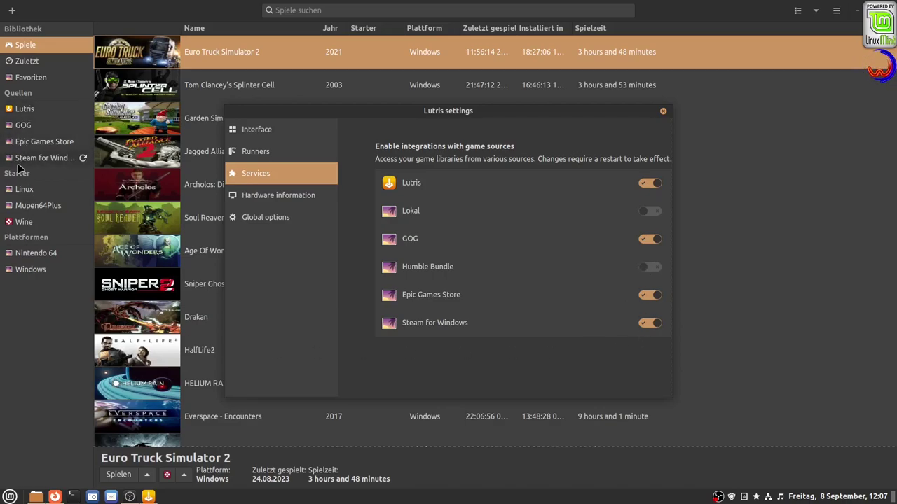
- Widen the settings window to review all global options down to the Xephyr settings, and save them
left_click(267, 219)
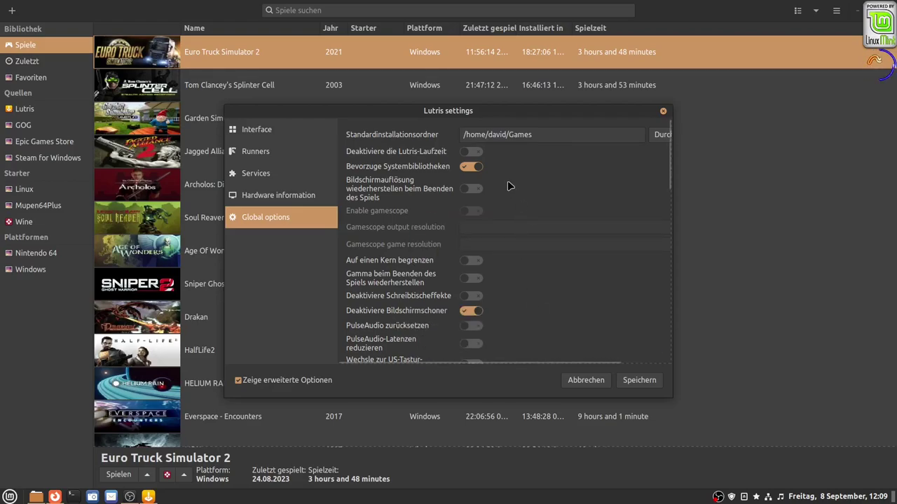
left_click_drag(671, 196, 741, 196)
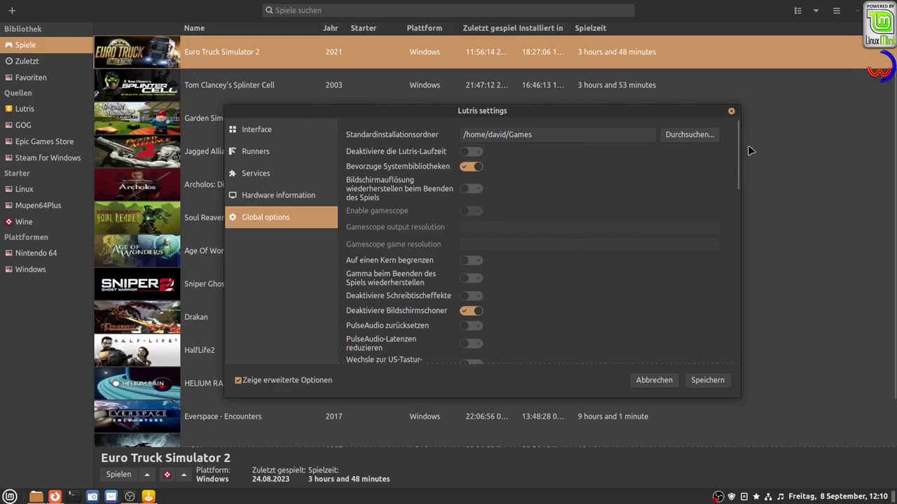
left_click_drag(738, 154, 741, 185)
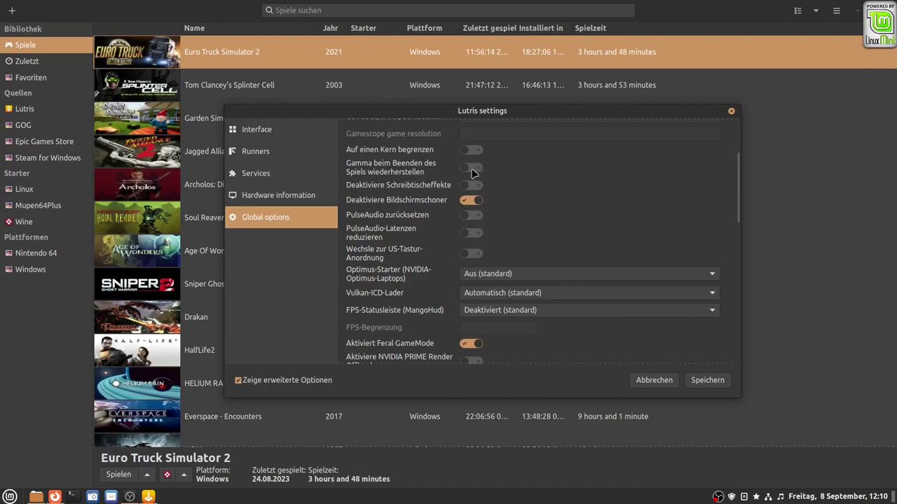
mouse_move(472, 172)
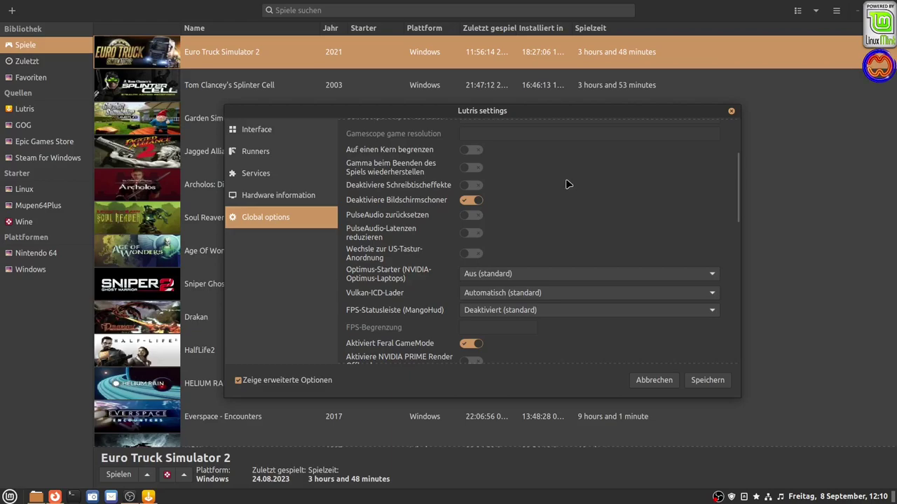
left_click_drag(744, 203, 745, 336)
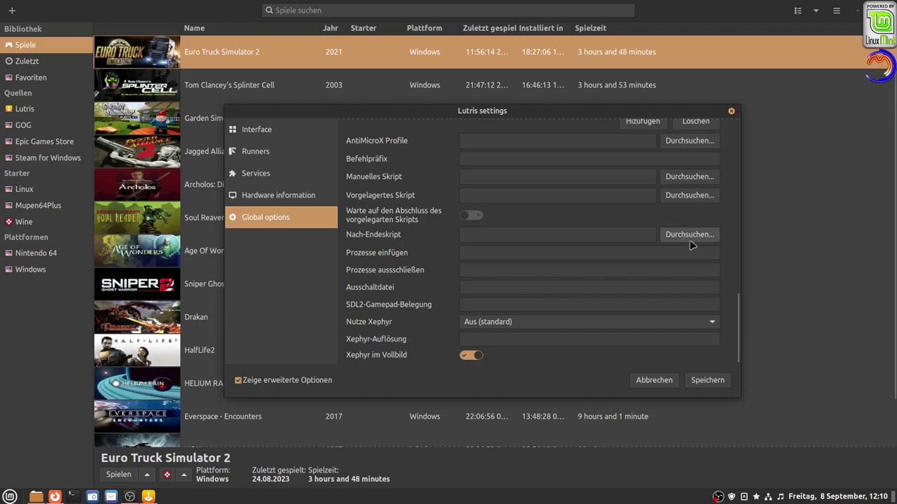
left_click(709, 381)
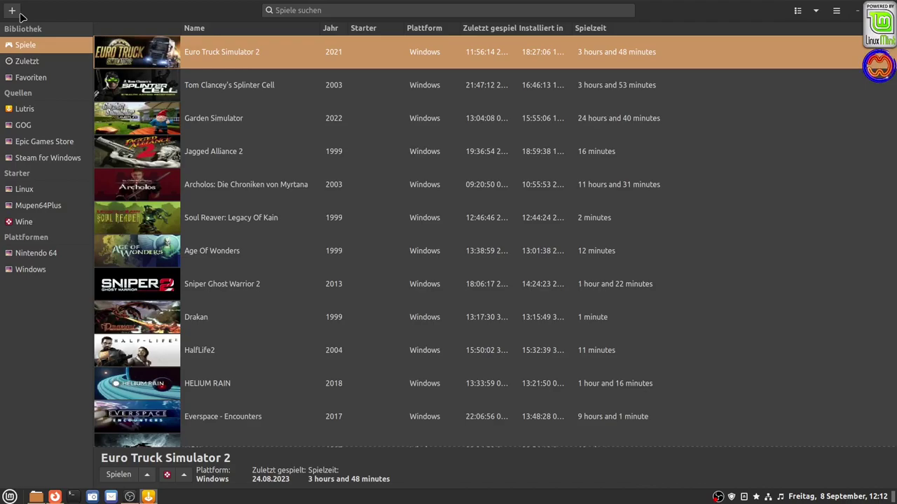
- Add a new game named Testspiel with the Wine (Startet Windows-Spiele) runner and release year 2023
left_click(19, 13)
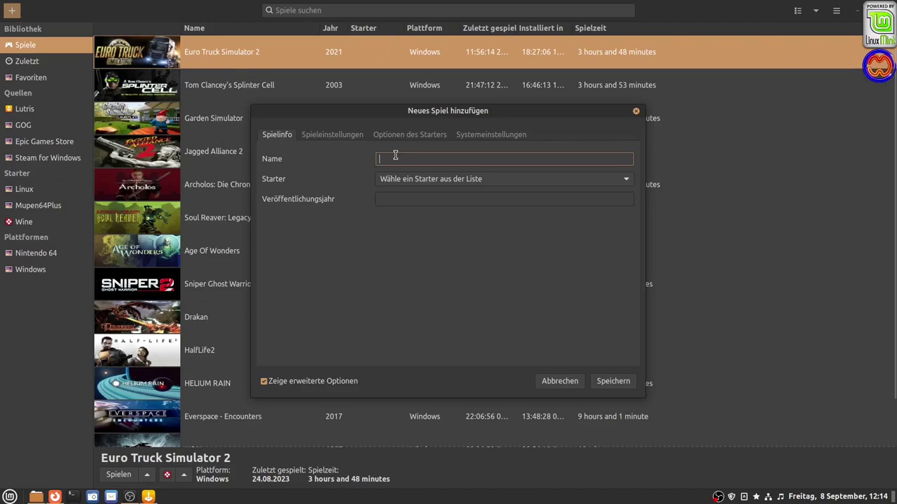
type("Testspiel")
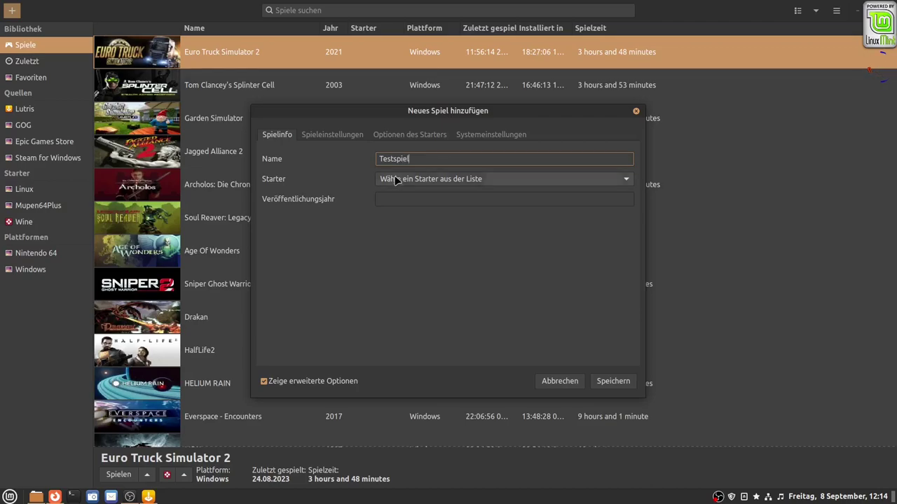
left_click(421, 182)
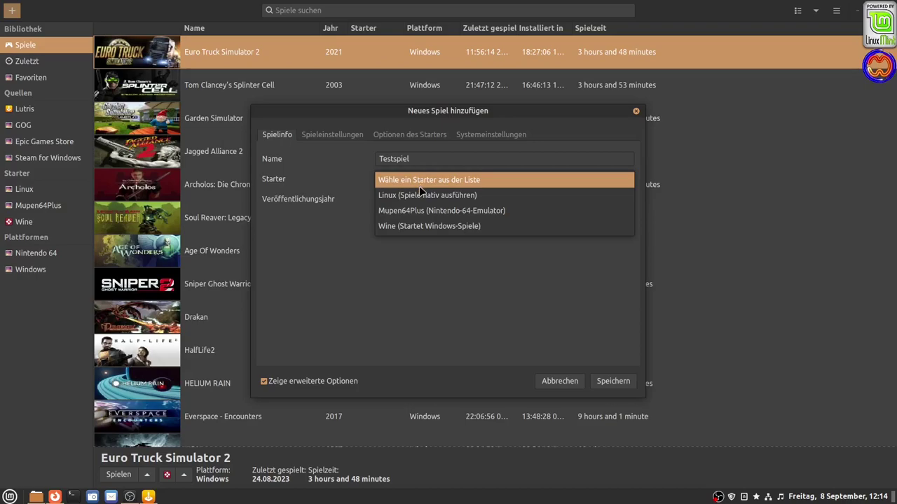
left_click(416, 227)
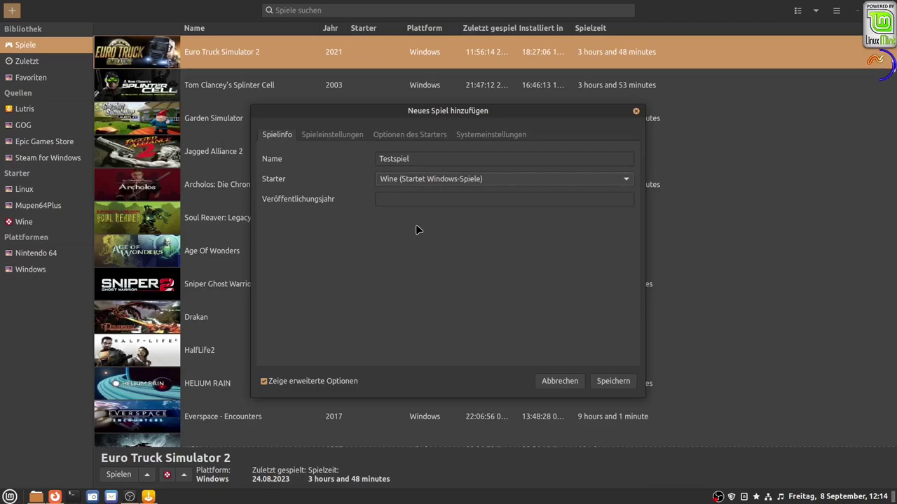
left_click(416, 200)
type("2023")
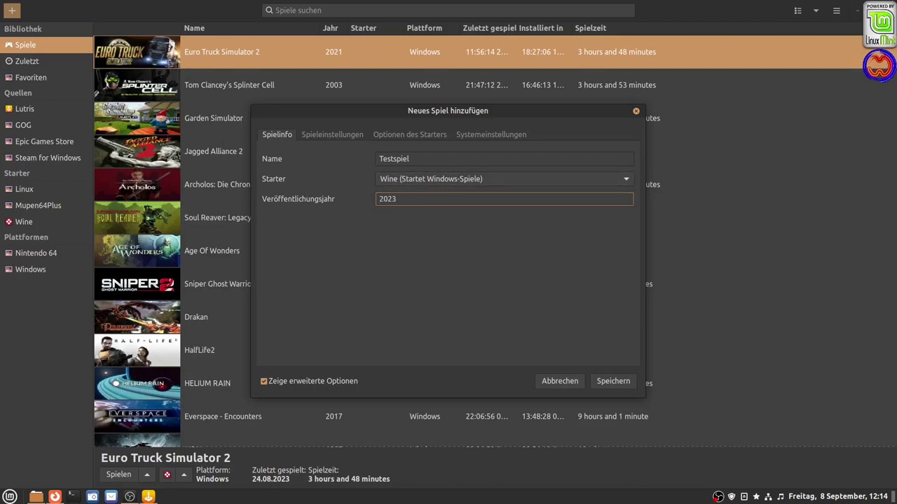
- Start choosing the game's executable and browse to the Euro Truck Simulator 2 folder inside !SPIELE_Prg on the PROGRAMME drive
left_click(344, 136)
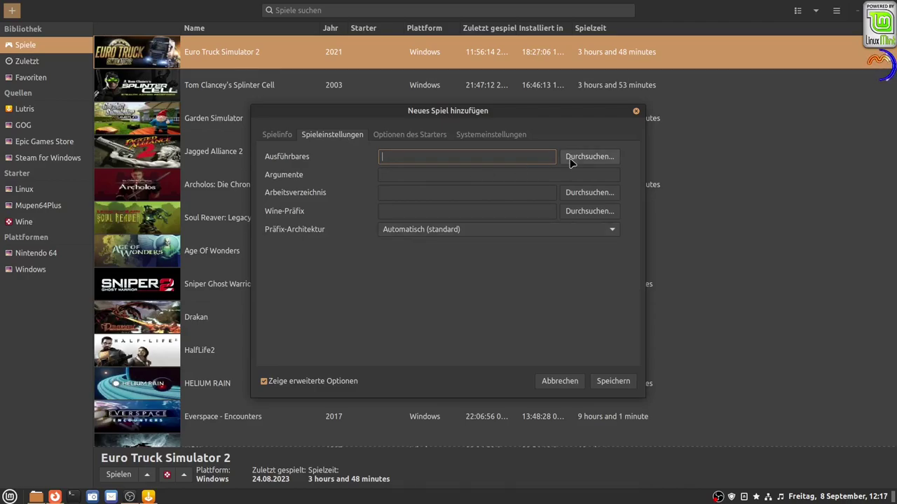
left_click(573, 161)
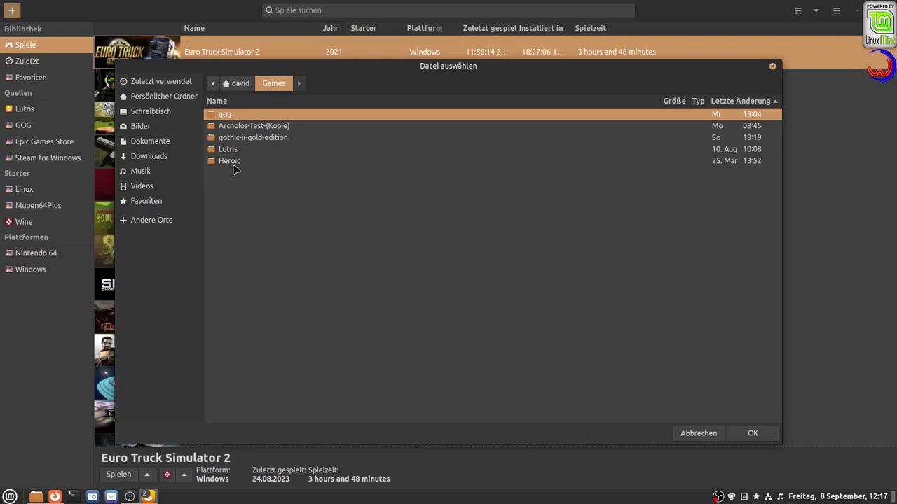
left_click(144, 220)
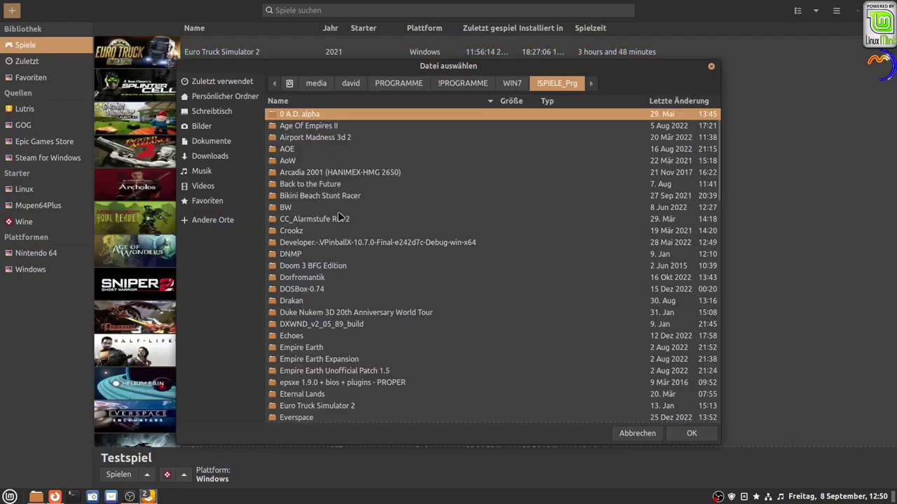
scroll(338, 217, "down", 2)
scroll(339, 217, "down", 1)
scroll(340, 217, "down", 4)
scroll(339, 217, "up", 3)
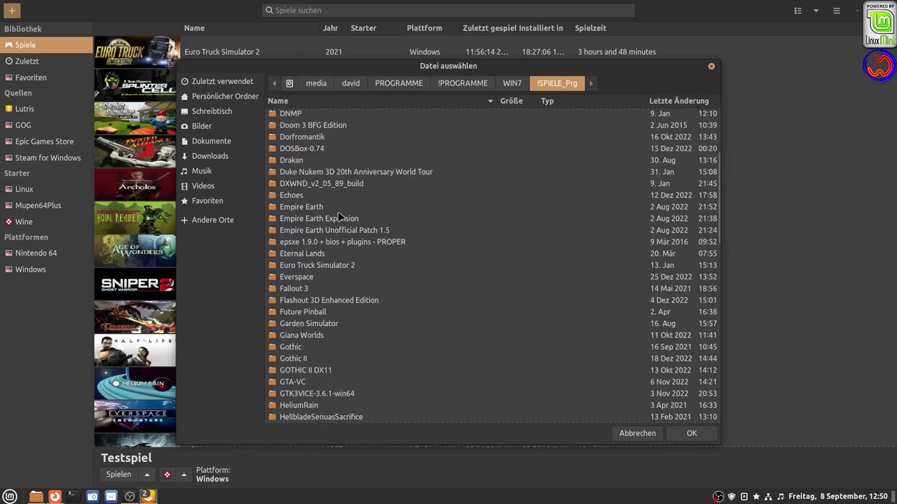
left_click(324, 268)
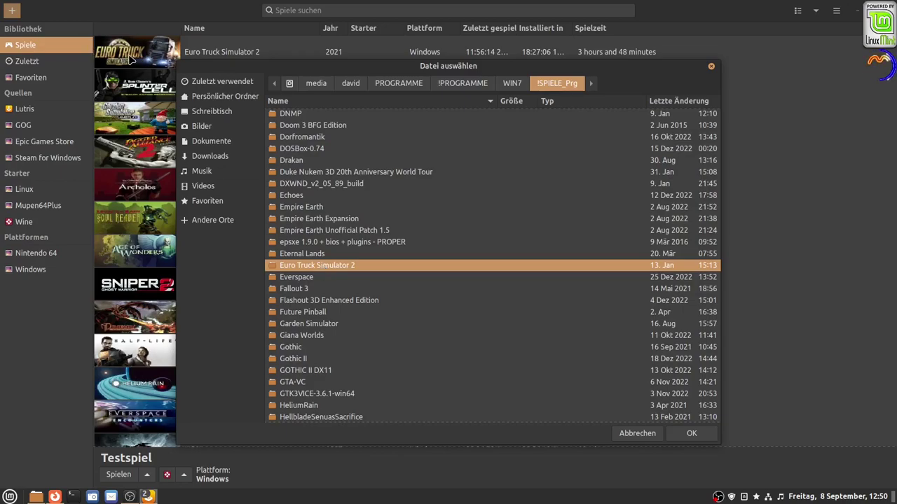
double_click(322, 267)
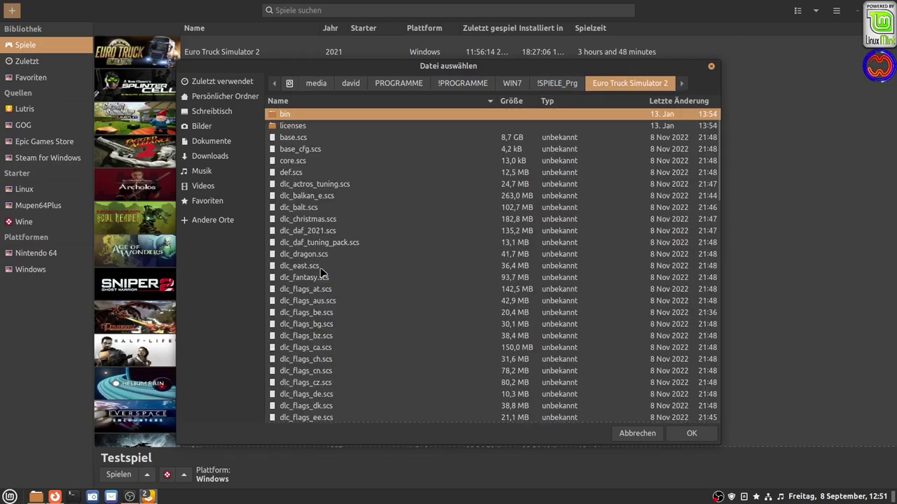
- Set eurotrucks2.exe from the bin/win_x64 subfolder as Testspiel's executable
scroll(322, 272, "down", 10)
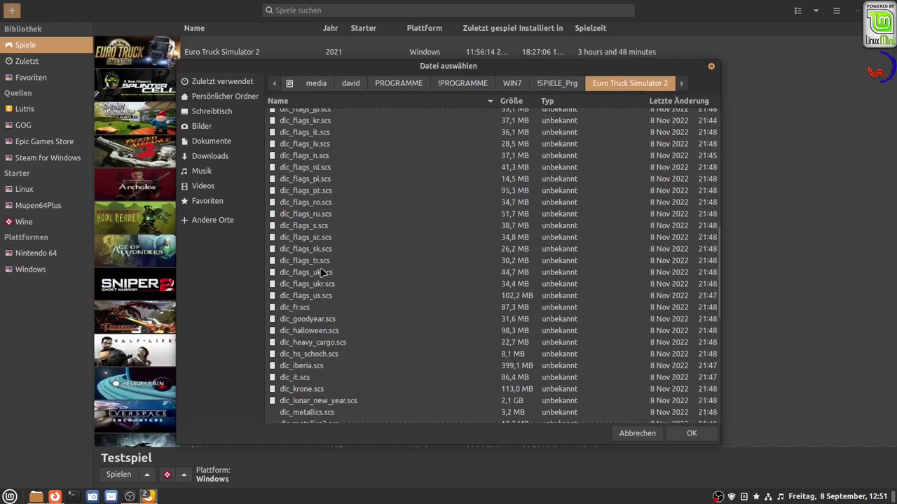
scroll(322, 272, "down", 8)
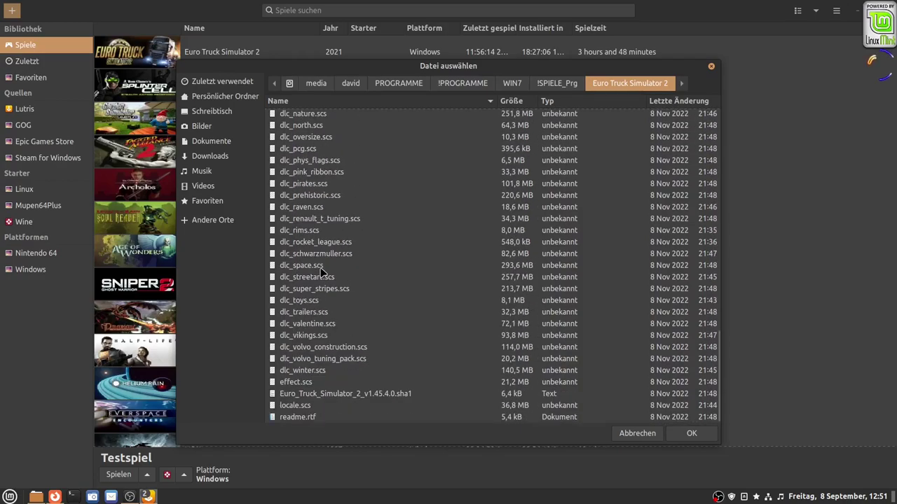
key("alt+Down")
key("alt+Down")
left_click(294, 127)
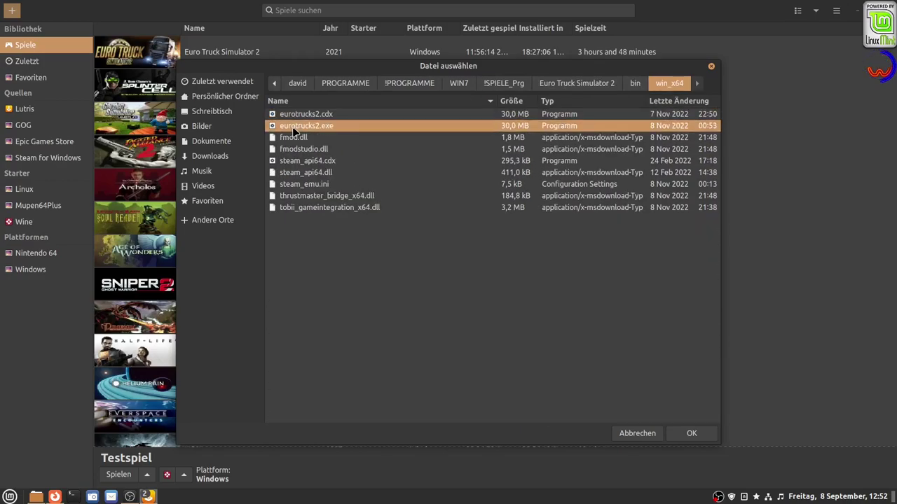
left_click(694, 435)
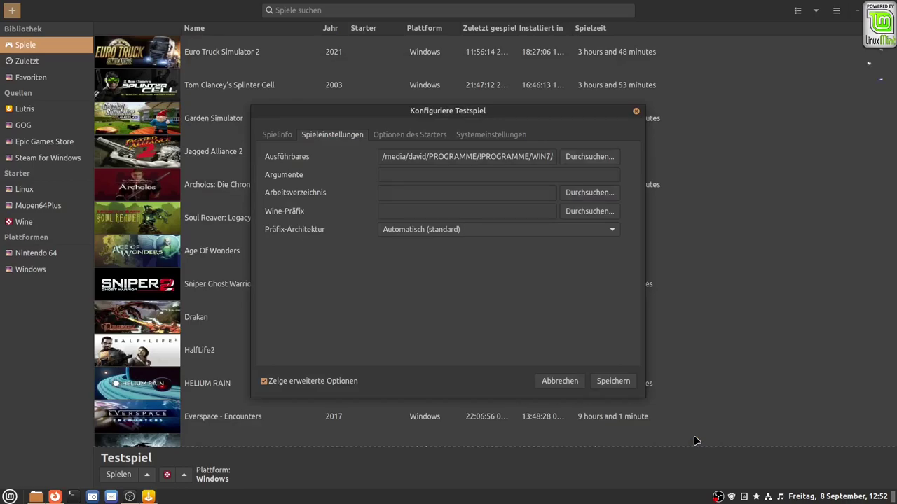
- Set Testspiel's Wine version to lutris-GE-Proton8-14-x86_64 and review its remaining runner options
left_click(431, 136)
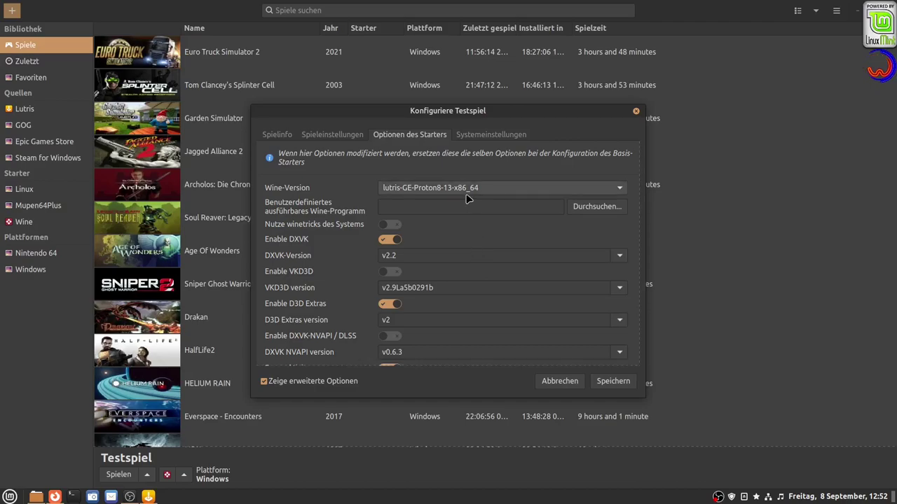
left_click(488, 195)
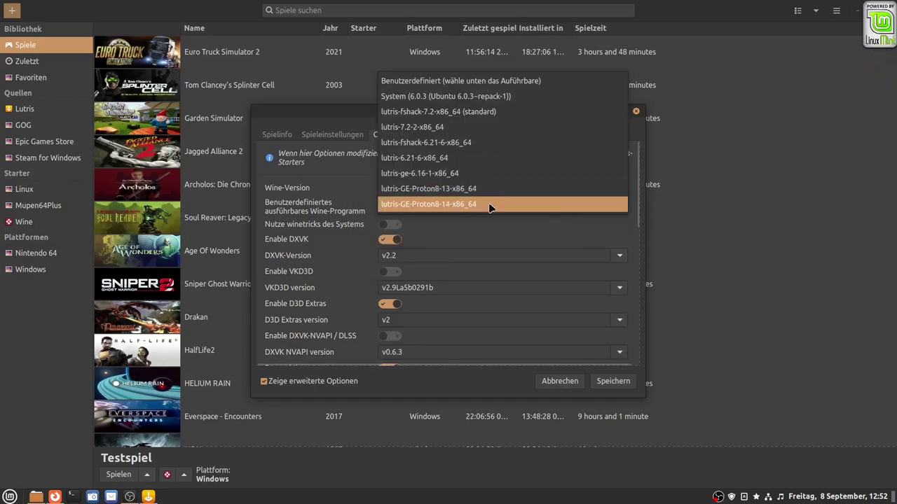
left_click(487, 204)
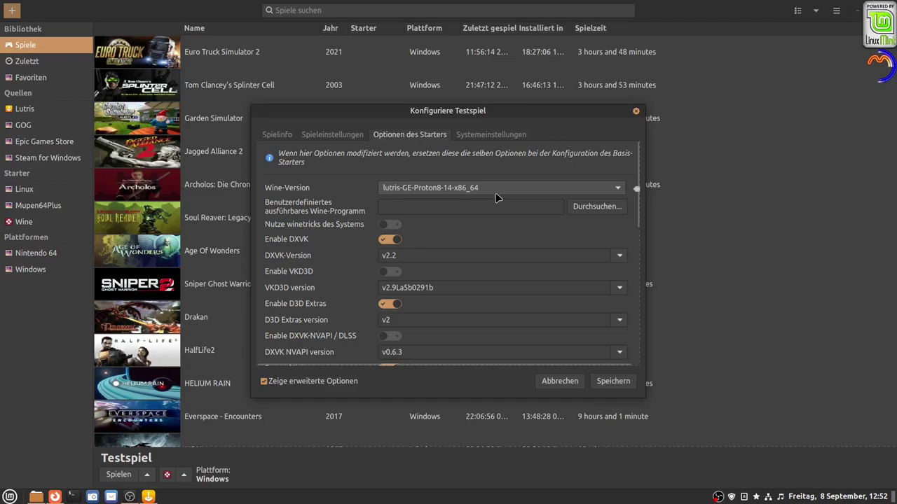
left_click(495, 193)
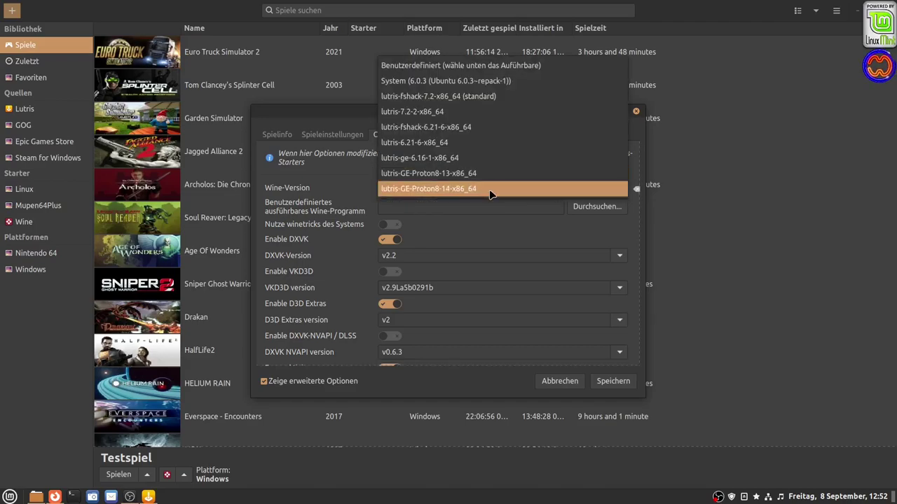
left_click(490, 189)
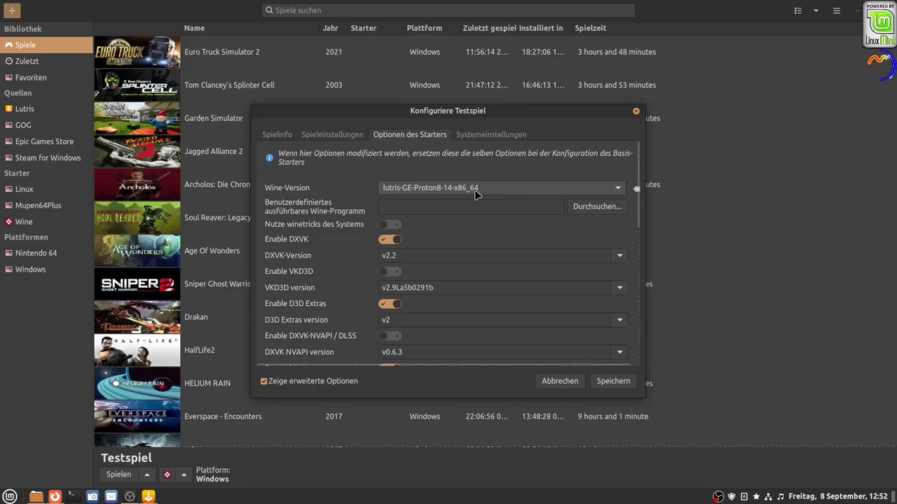
left_click(476, 194)
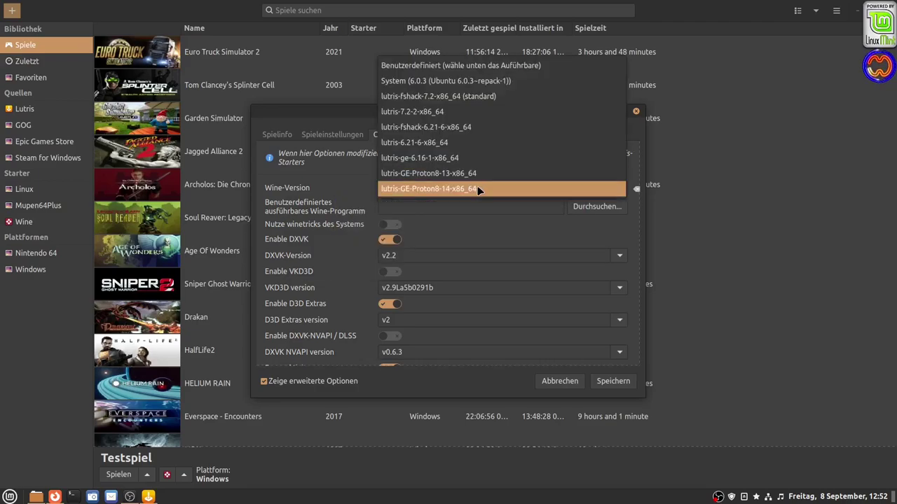
left_click(477, 188)
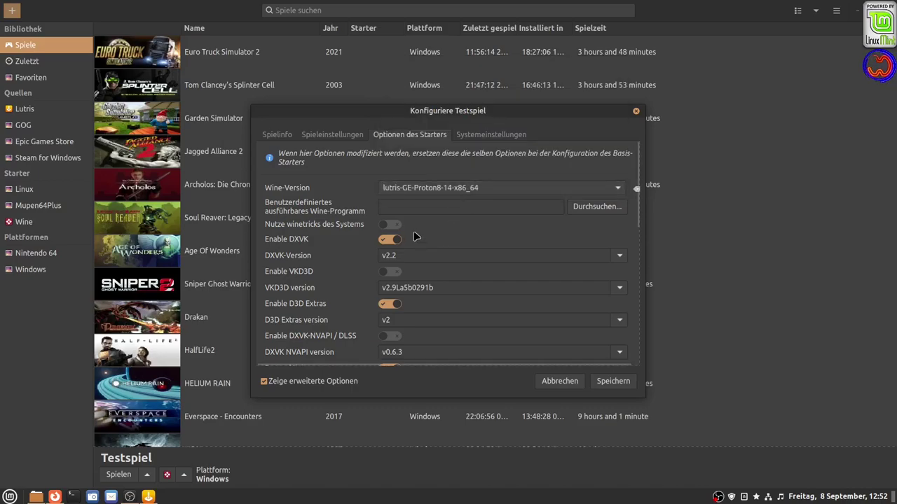
scroll(450, 245, "down", 2)
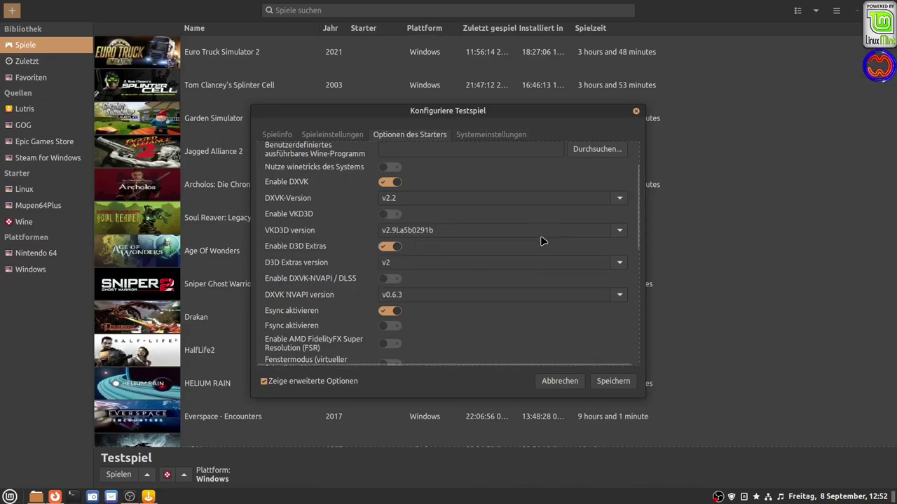
scroll(540, 241, "down", 6)
scroll(541, 241, "down", 4)
scroll(541, 241, "up", 8)
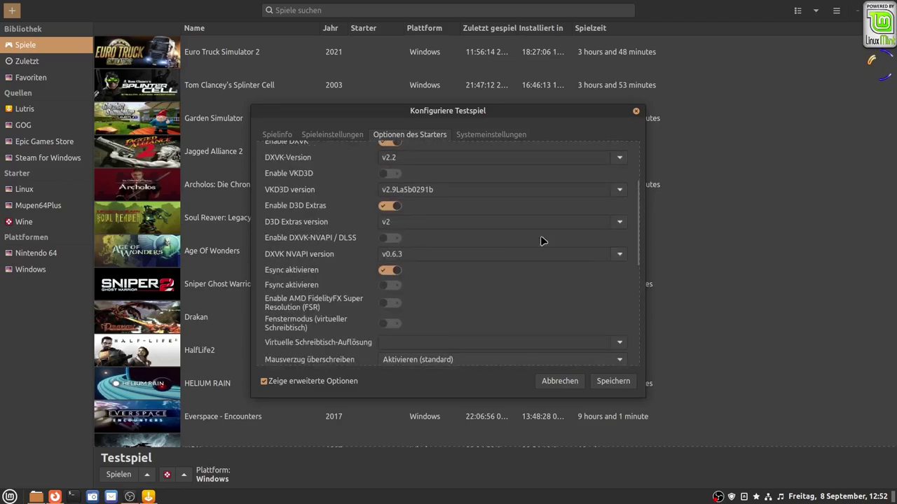
scroll(541, 241, "up", 3)
- Disable the Lutris runtime in Testspiel's system options
left_click(499, 136)
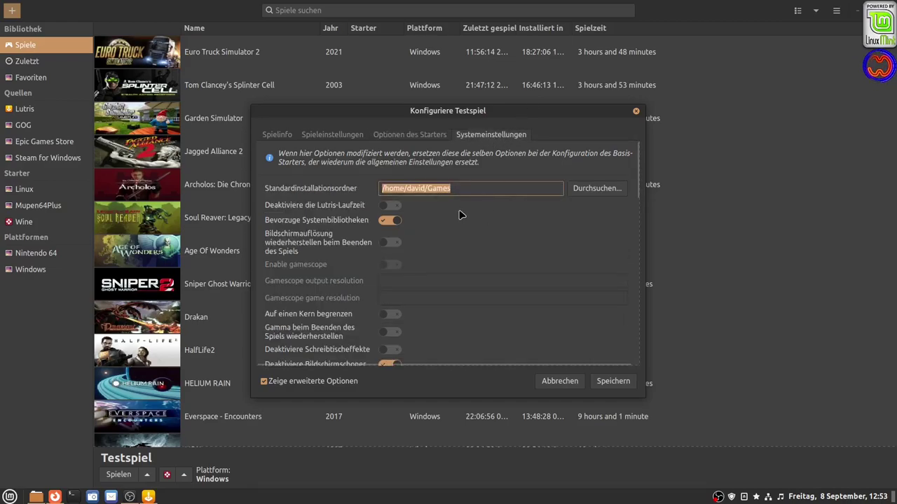
mouse_move(393, 210)
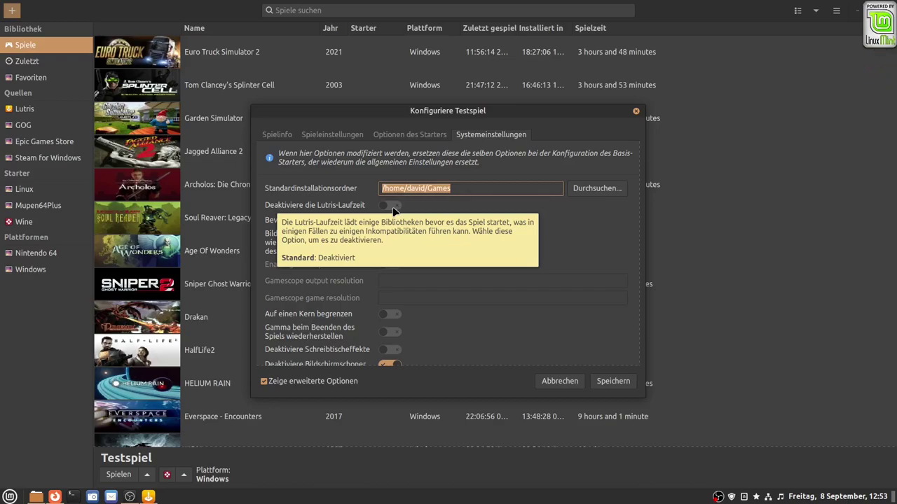
left_click(391, 207)
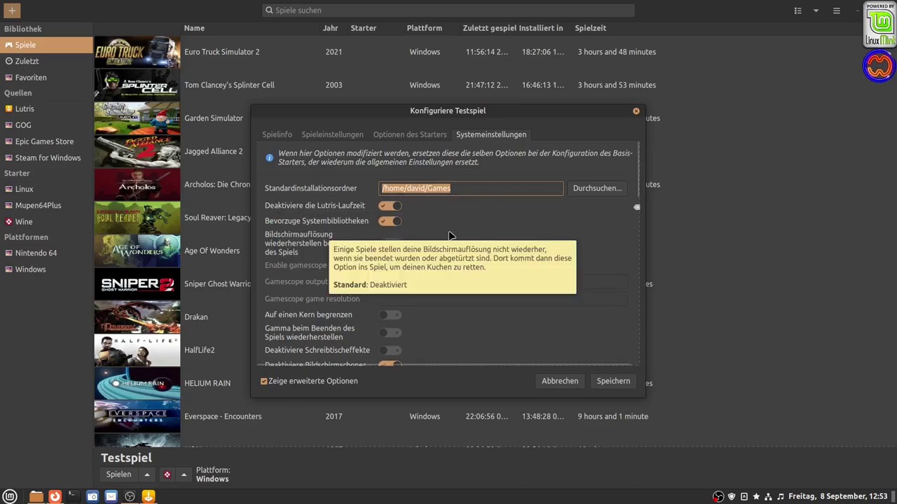
- Review Testspiel's remaining system options, from screen resolution restoring and Feral GameMode down to the environment variables and script settings
mouse_move(472, 249)
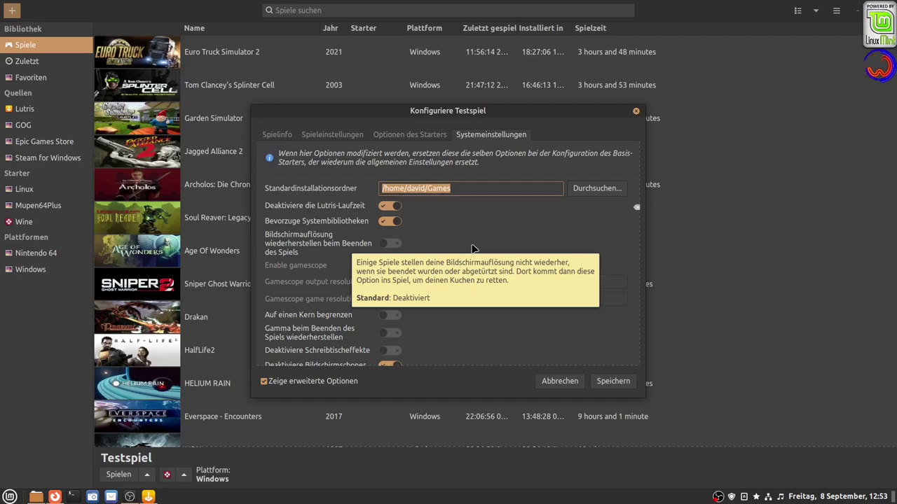
scroll(473, 249, "down", 2)
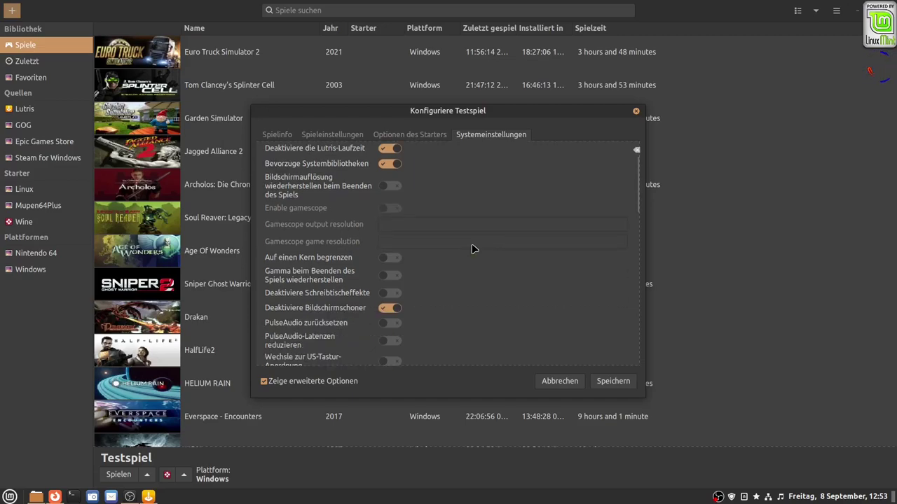
scroll(473, 249, "down", 1)
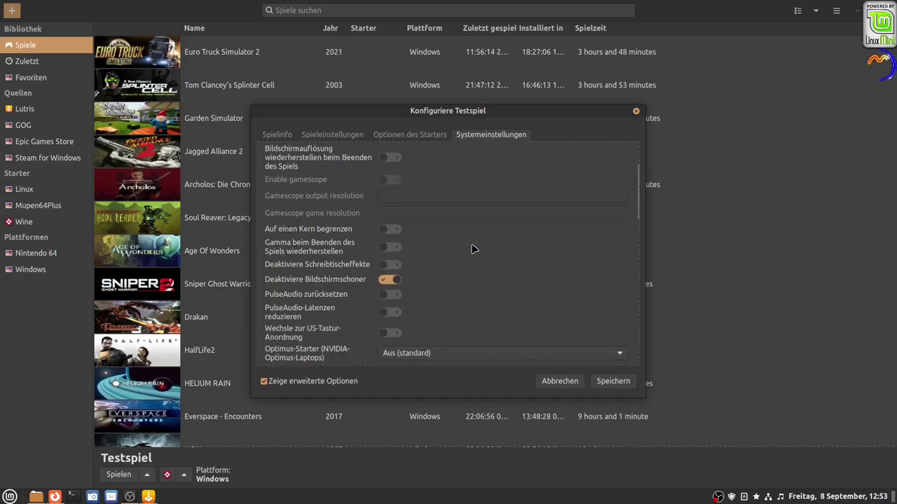
scroll(473, 249, "down", 7)
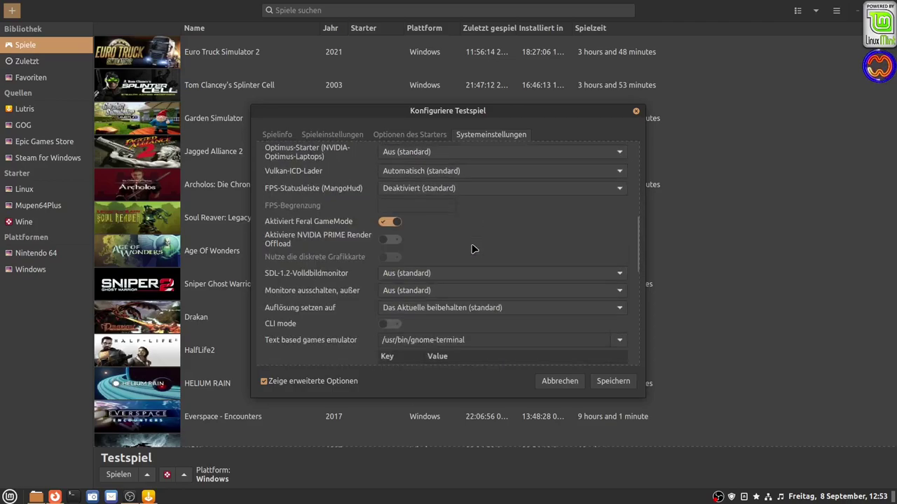
scroll(473, 248, "up", 5)
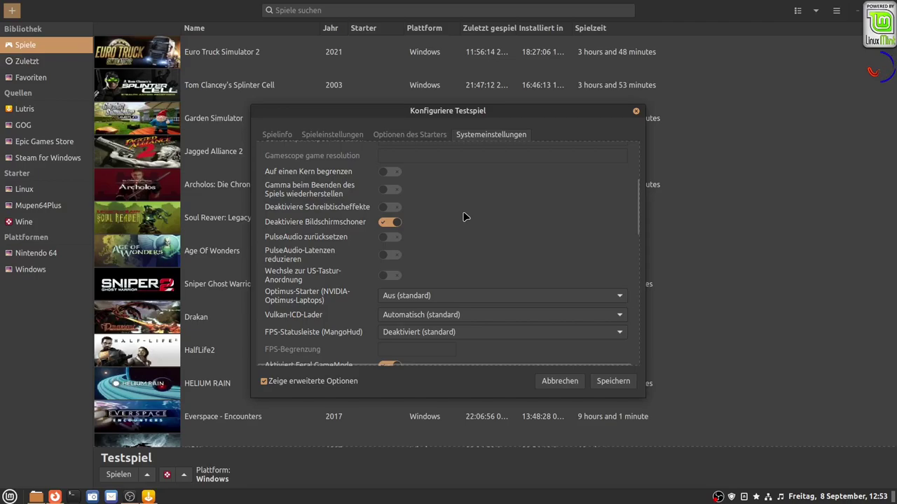
scroll(463, 217, "down", 1)
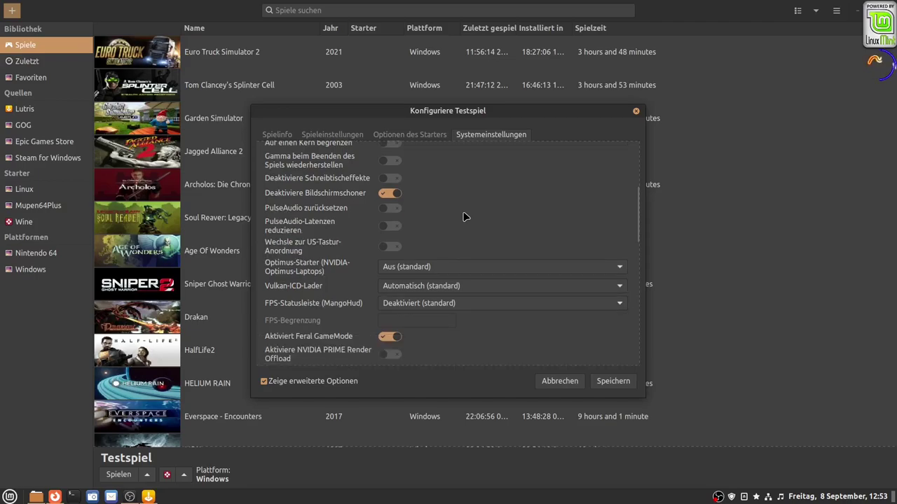
scroll(489, 221, "down", 4)
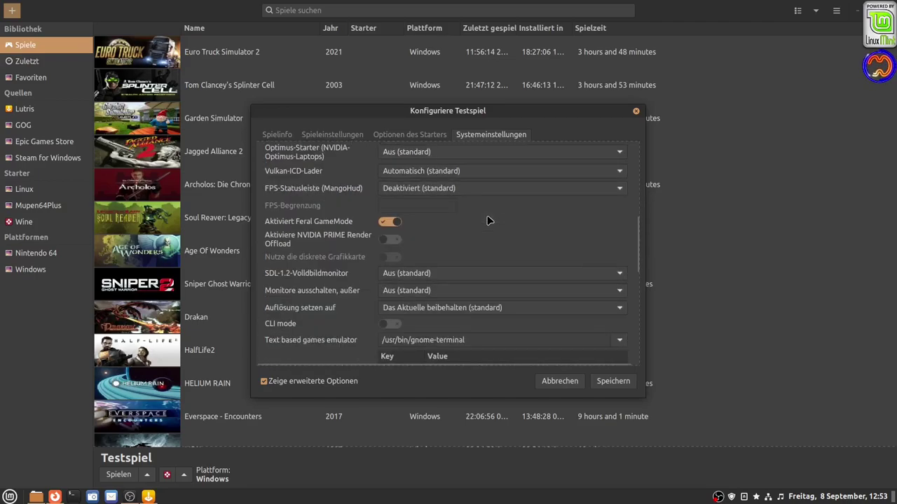
scroll(489, 221, "down", 9)
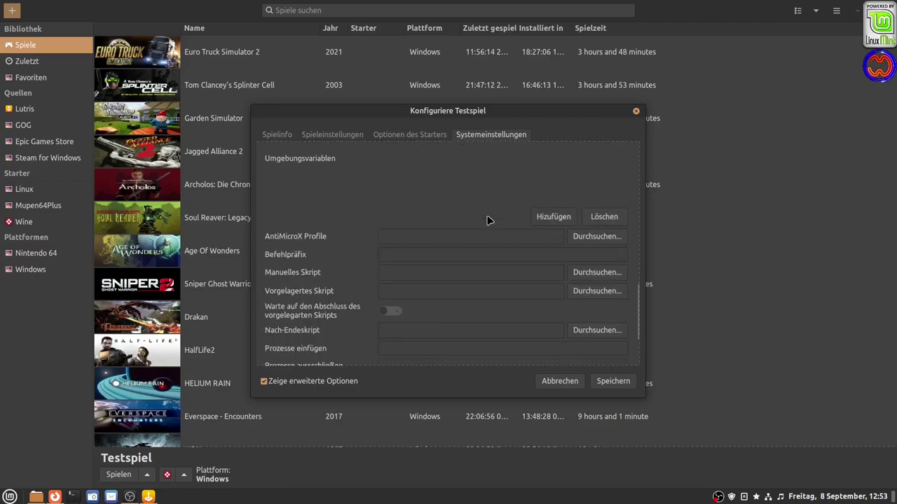
- Finish checking Testspiel's system options and save its configuration
scroll(489, 221, "down", 3)
scroll(489, 221, "up", 16)
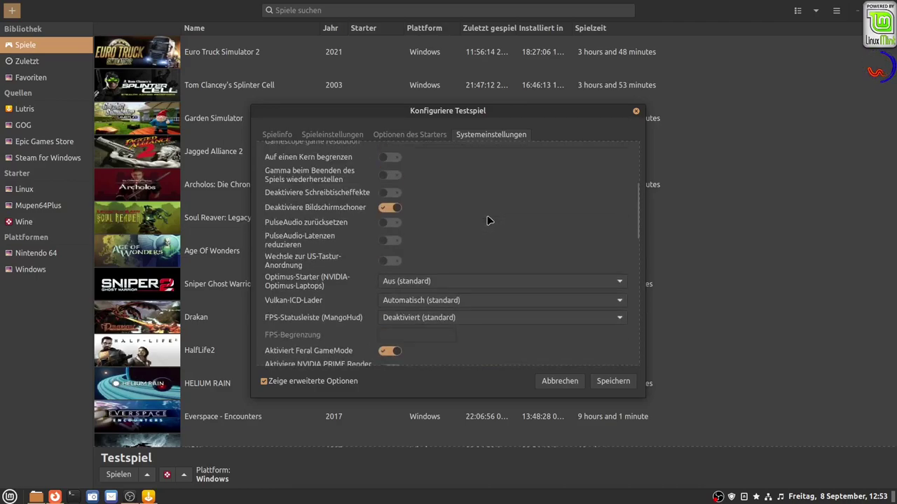
scroll(487, 217, "up", 5)
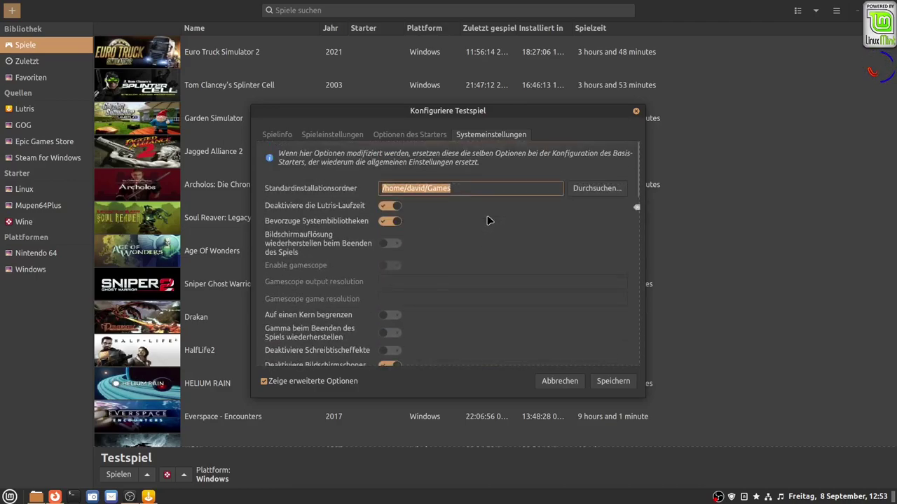
left_click(612, 381)
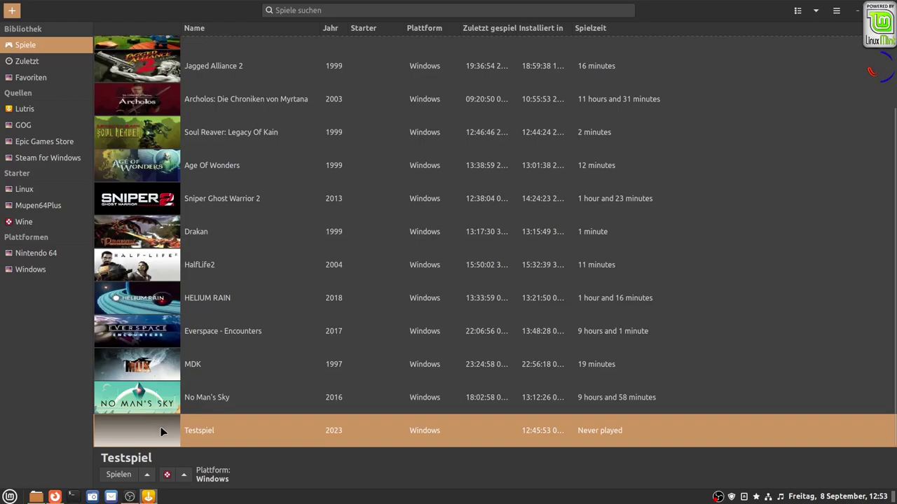
- Reopen Testspiel's configuration and look at the custom banner image selection without choosing an image
right_click(161, 423)
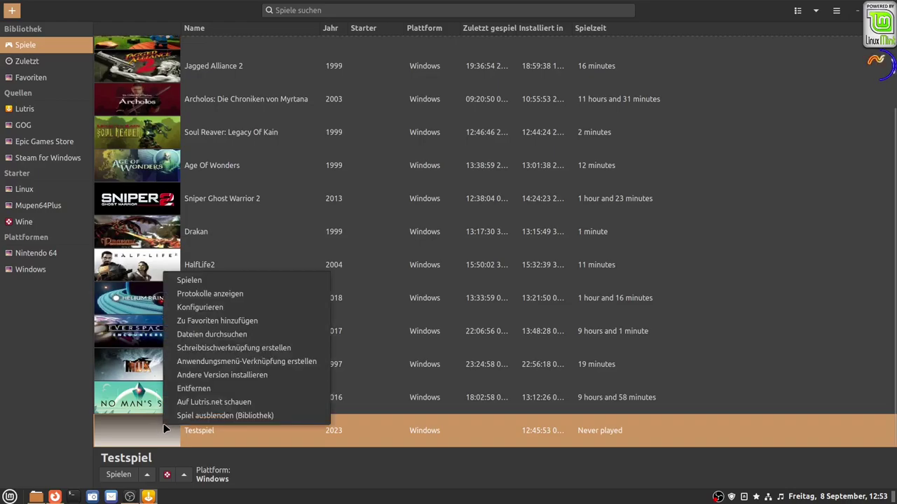
left_click(213, 308)
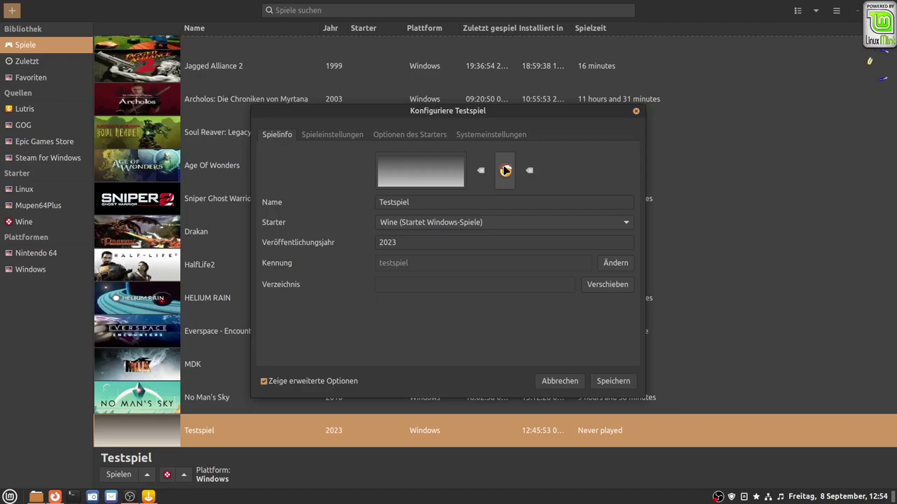
left_click(436, 171)
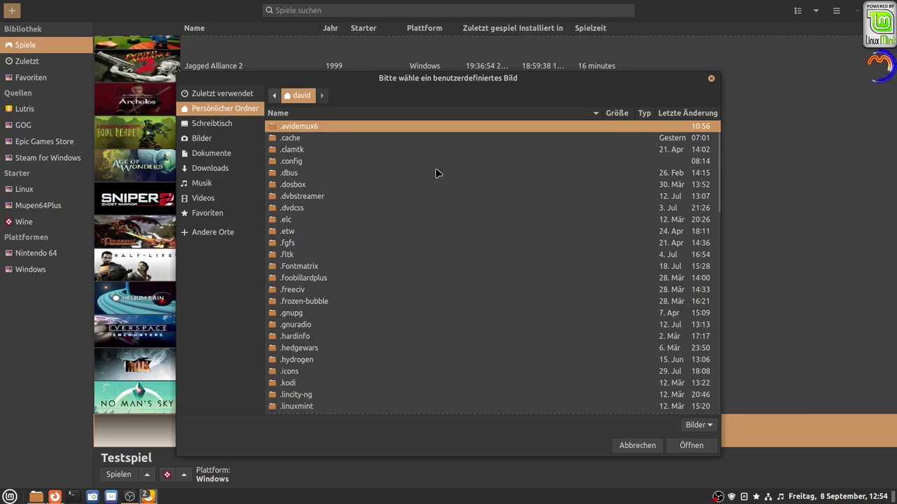
left_click(637, 445)
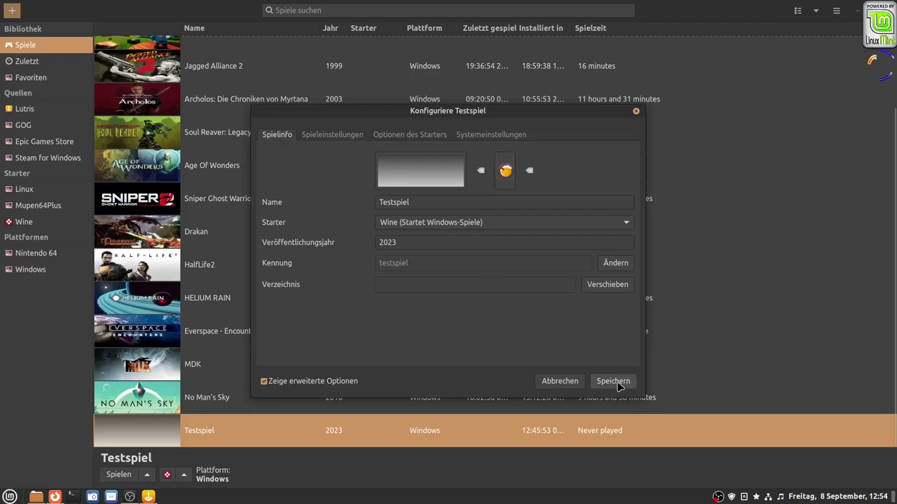
- Look through Testspiel's game, runner and system options once more and close the configuration without saving
left_click(329, 134)
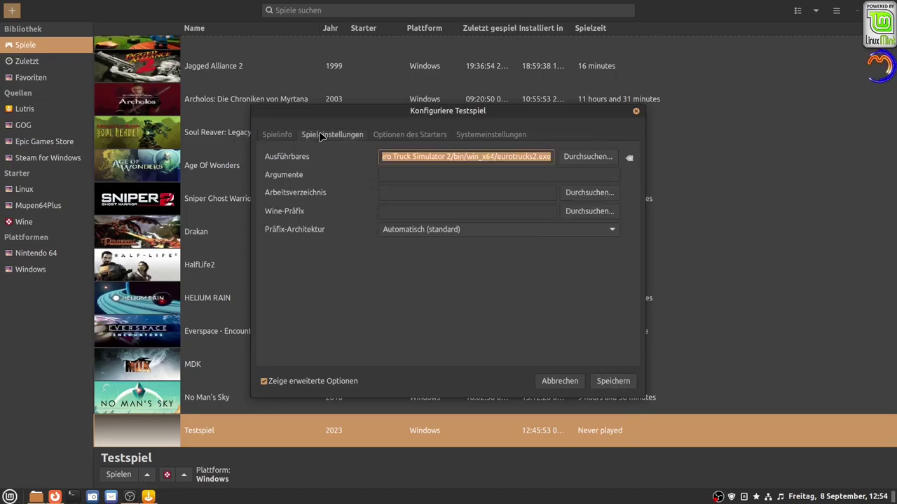
left_click(408, 134)
left_click(491, 135)
left_click(409, 134)
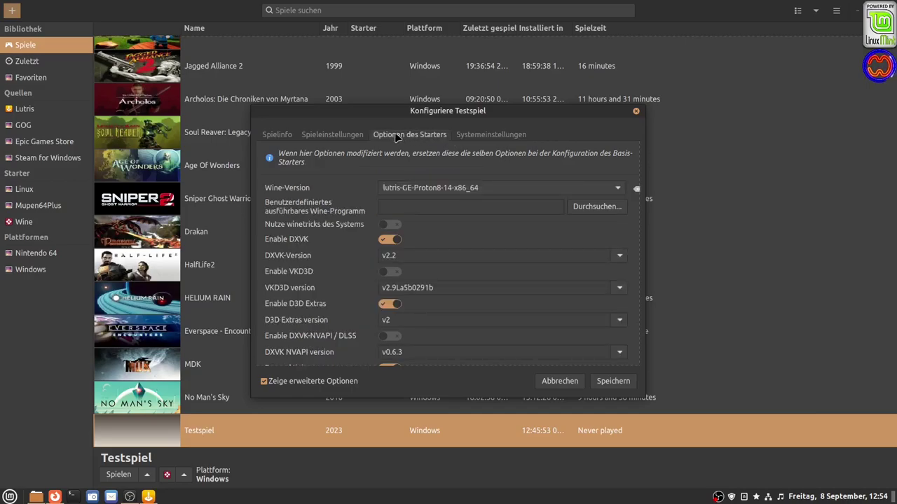
left_click(352, 137)
left_click(278, 137)
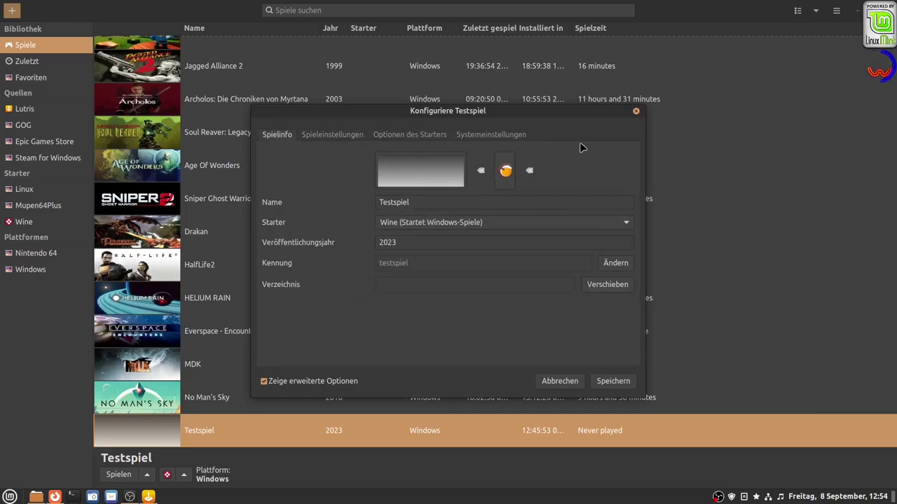
left_click(560, 382)
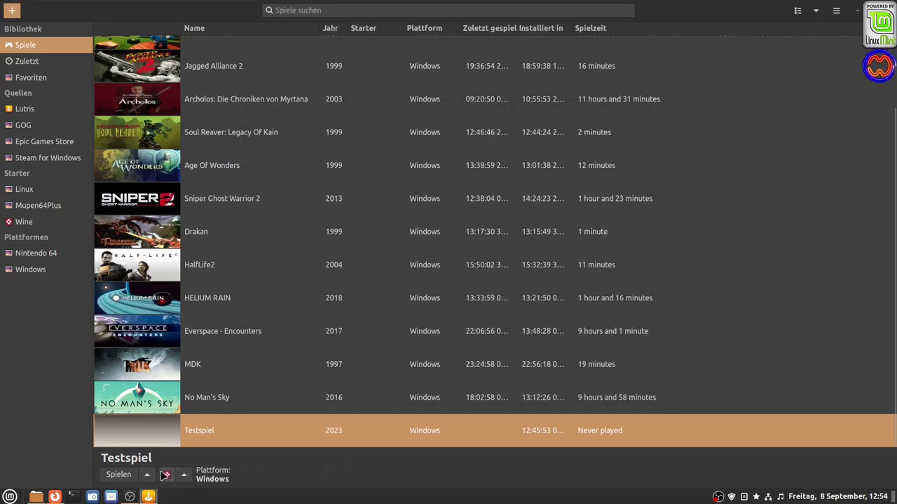
- Launch Testspiel from the library and continue the saved game in Euro Truck Simulator 2
left_click(119, 475)
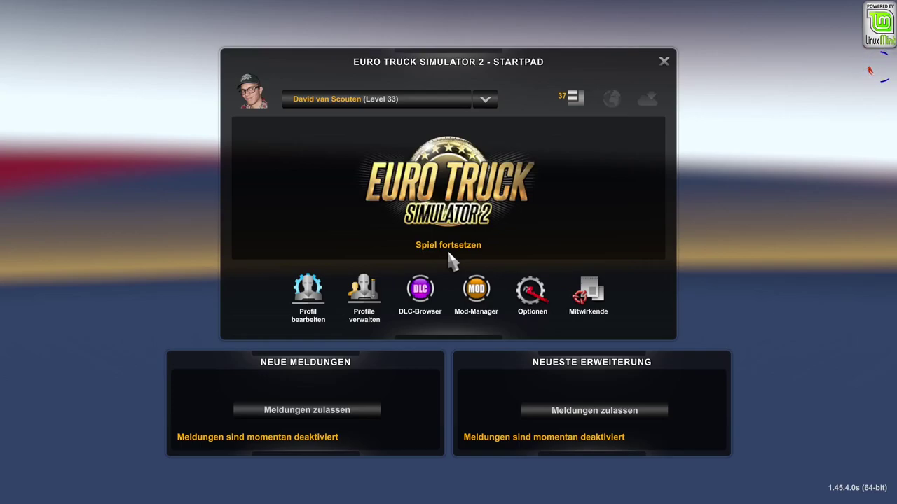
left_click(449, 255)
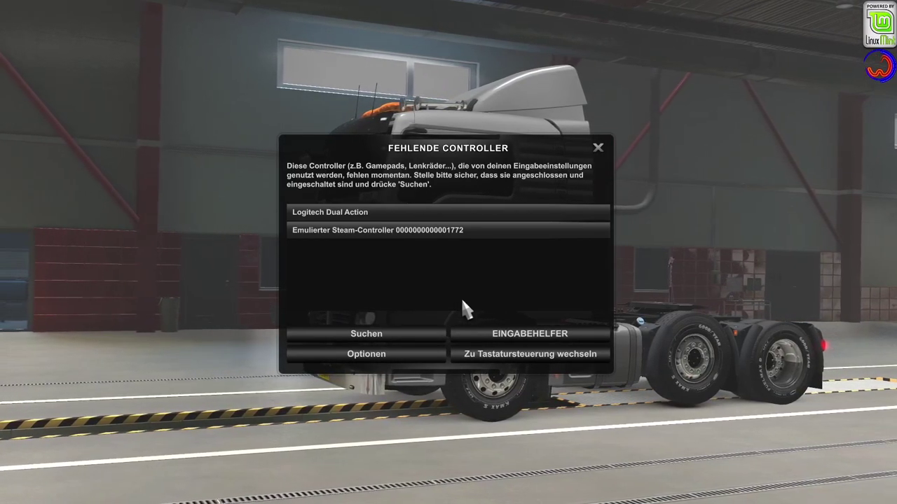
- Switch from the missing controllers to keyboard control, accepting the controller settings reset, and start driving
left_click(515, 355)
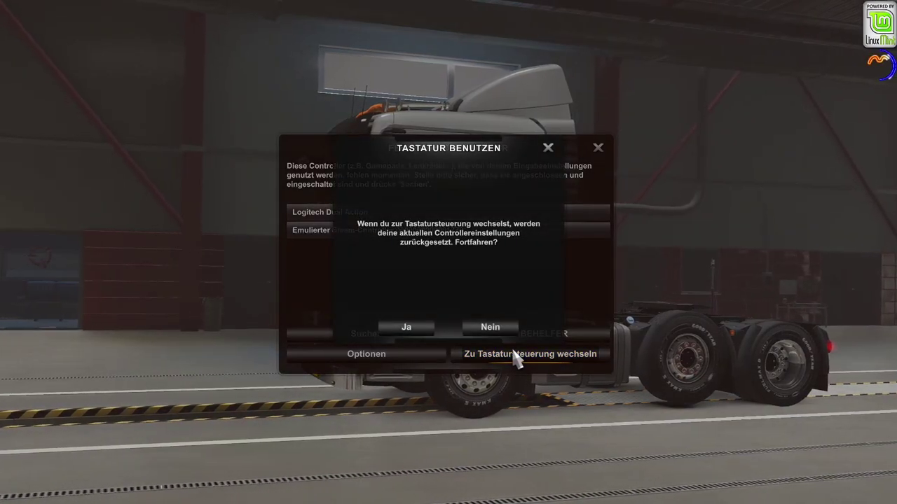
left_click(407, 328)
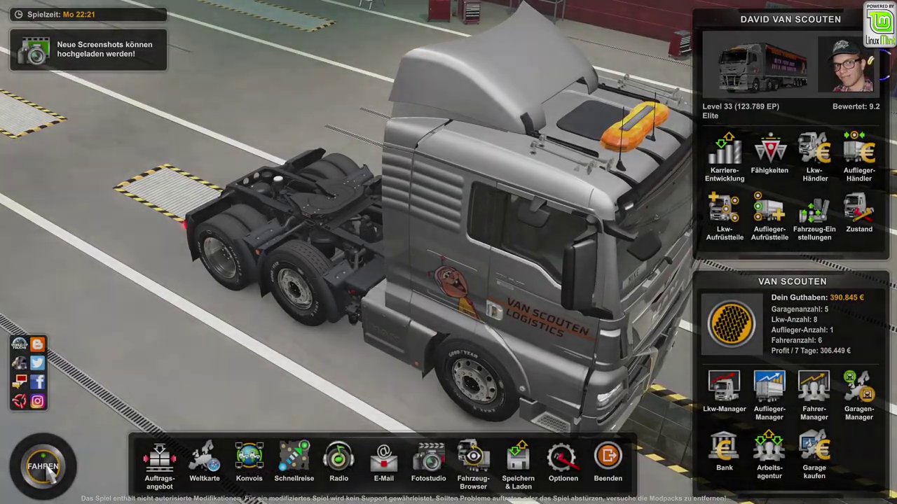
left_click(46, 468)
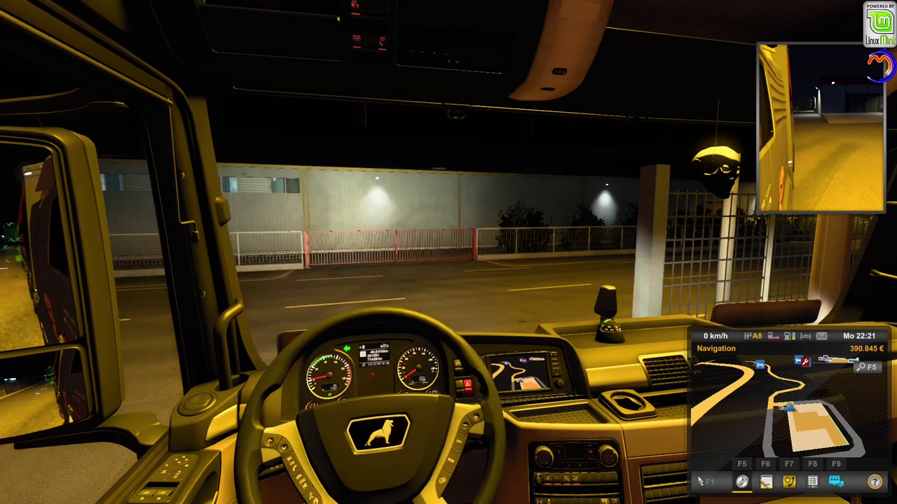
- Drive the truck out of the gate and along the road to the junction by the loading docks
key("w")
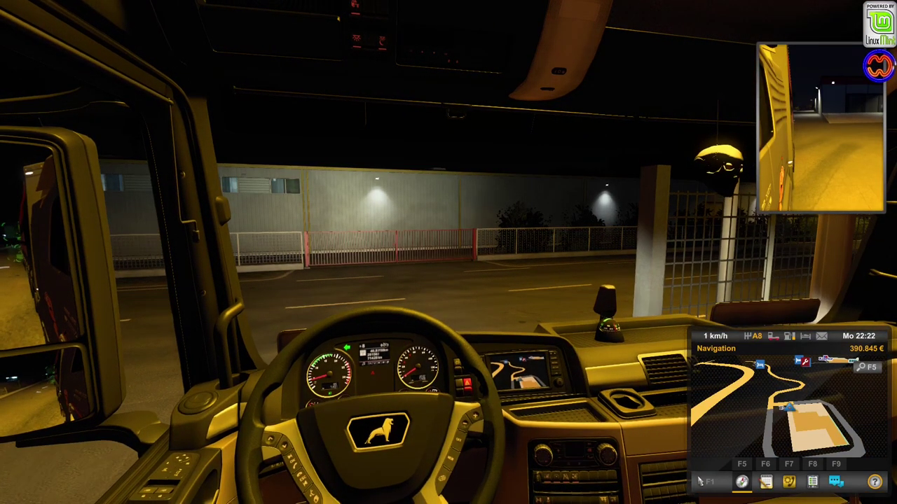
key("d")
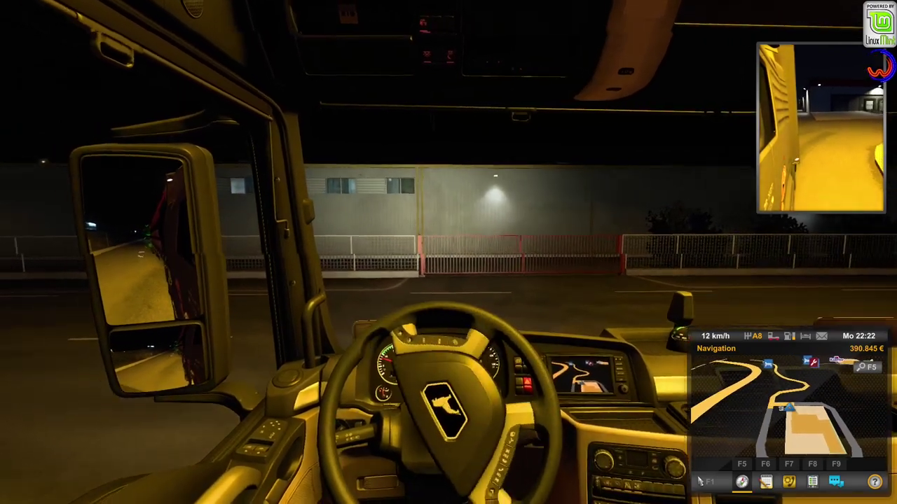
key("w")
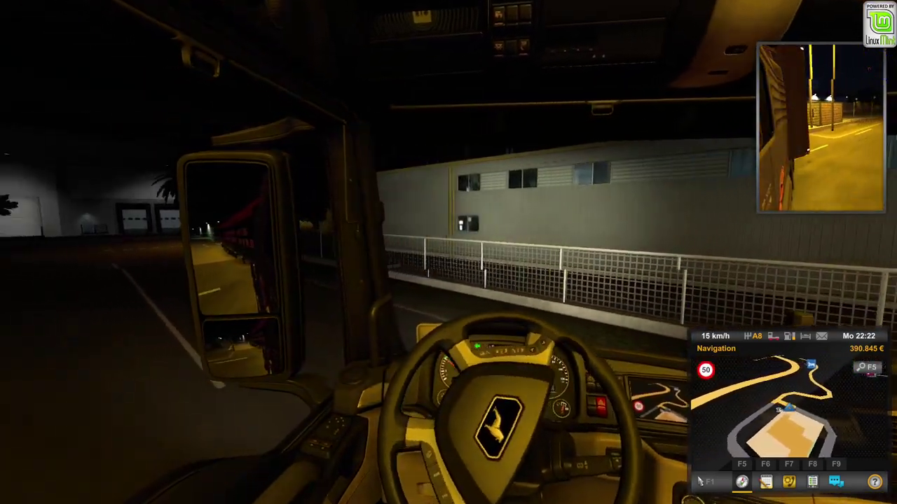
key("w")
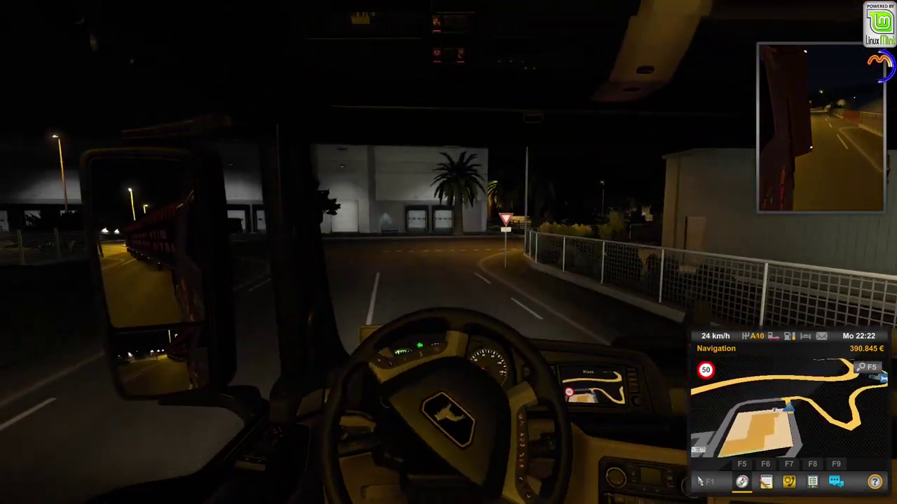
key("w")
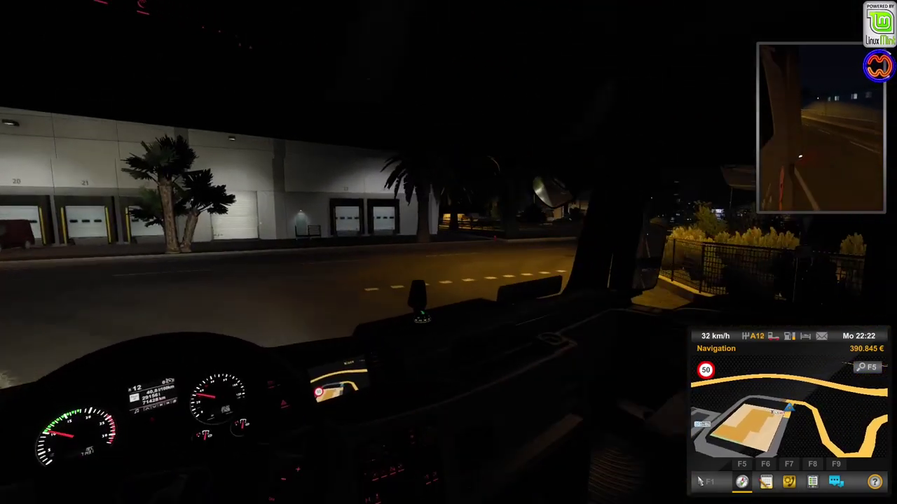
- Brake the truck after the junction and back it away from the green roadside fence
key("s")
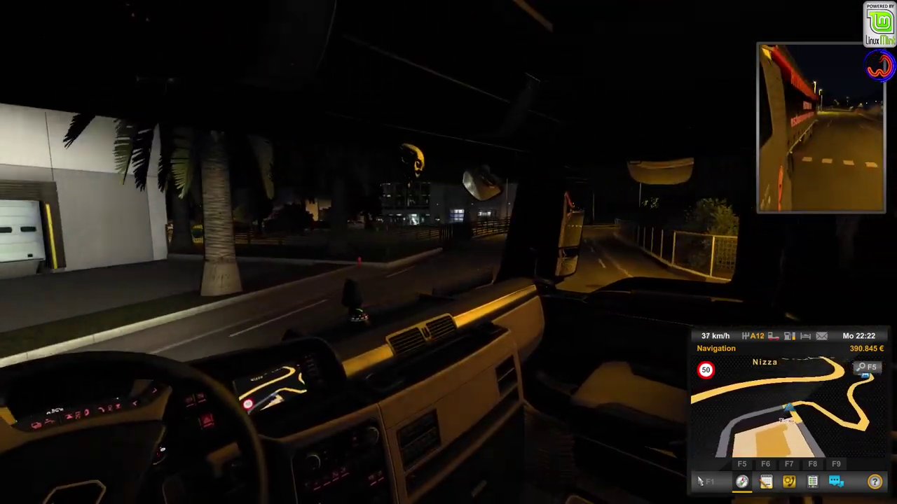
key("s")
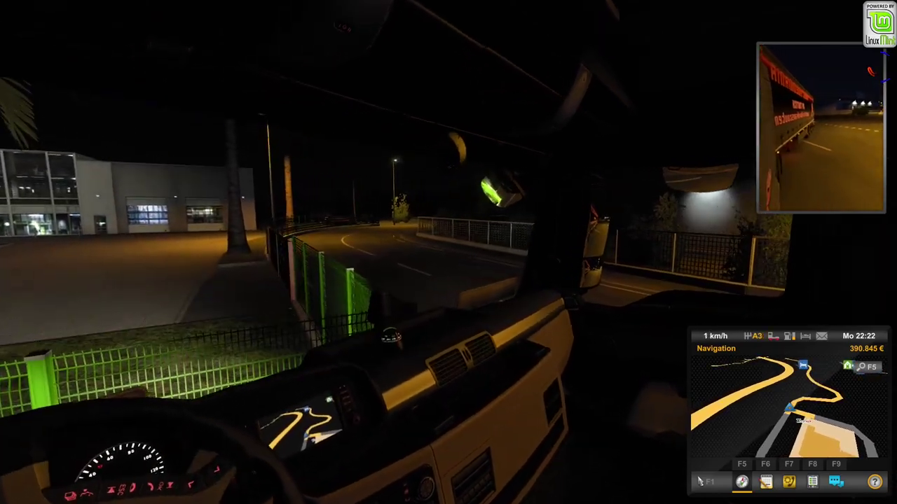
key("s")
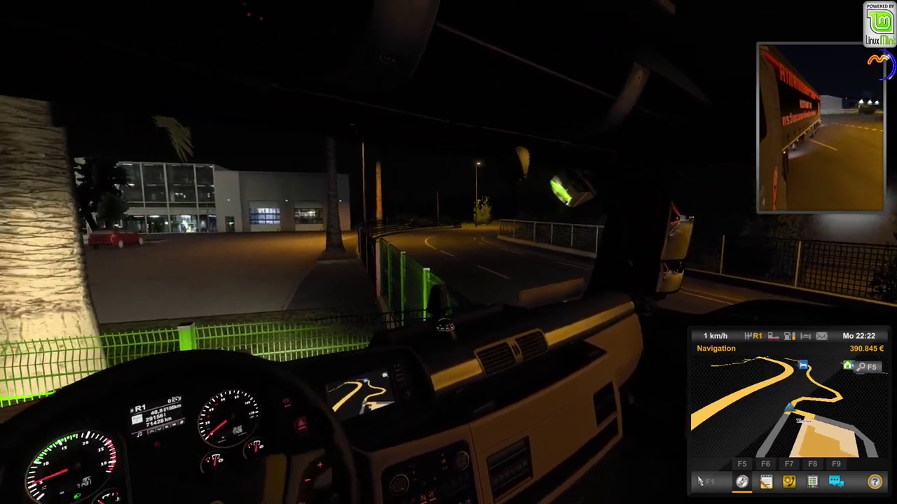
- Drive the truck along the curving road out of the industrial area and slow down around the sharp bend
key("w")
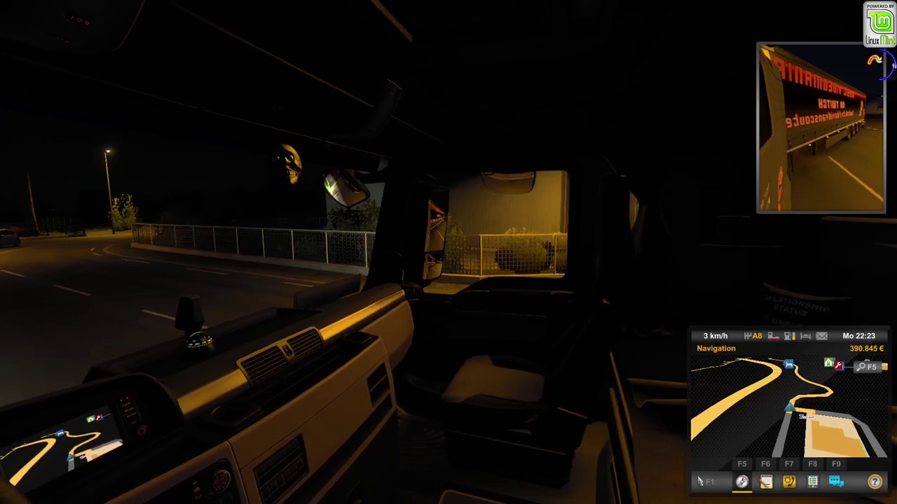
key("w")
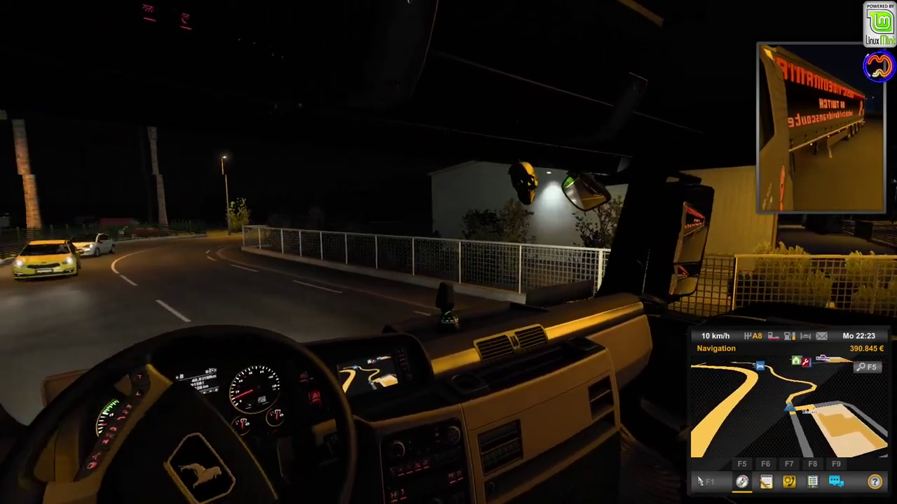
key("w")
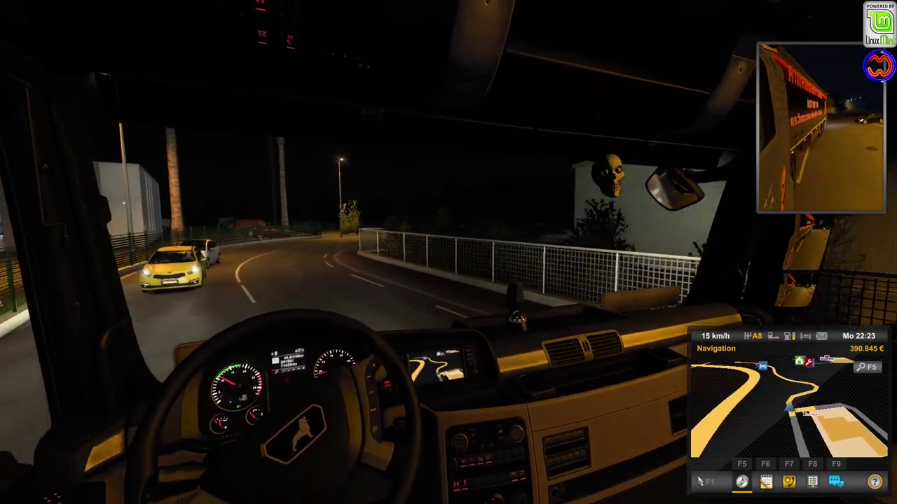
key("w")
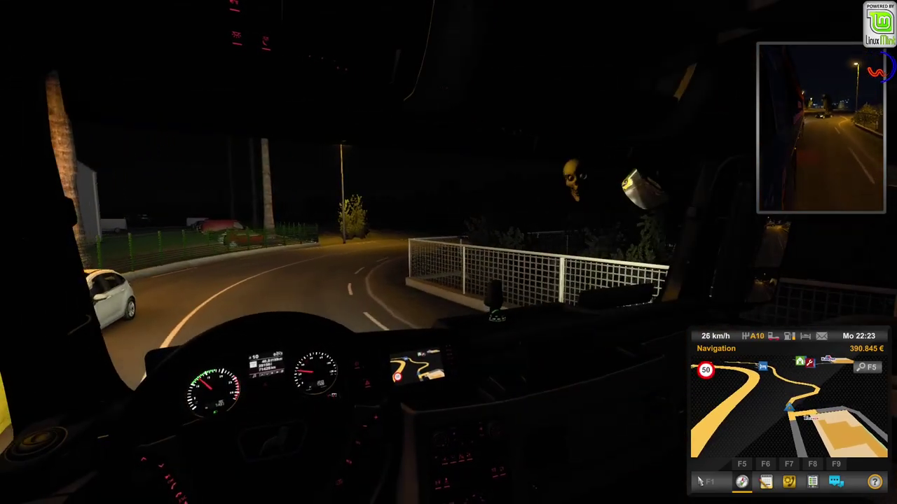
key("w")
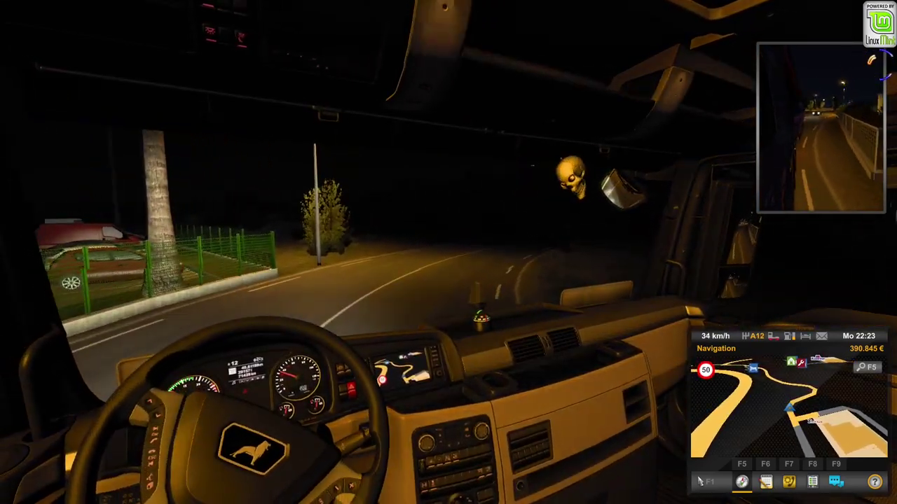
key("w")
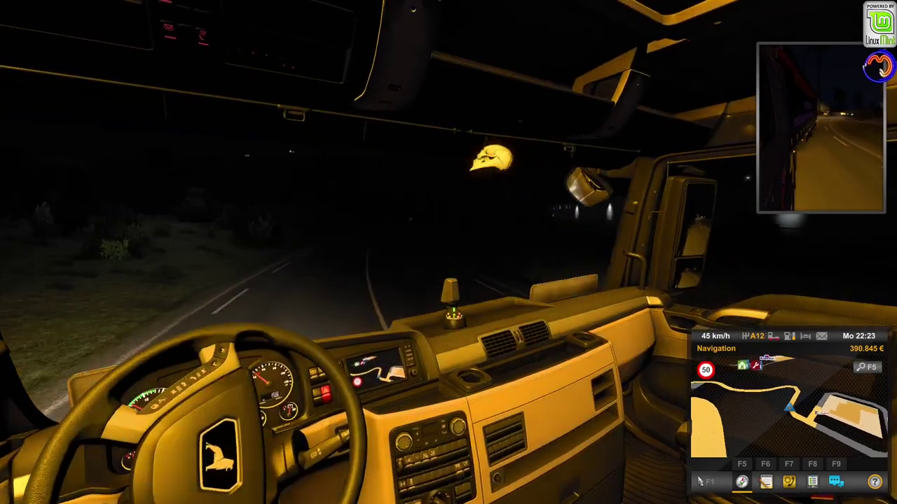
key("w")
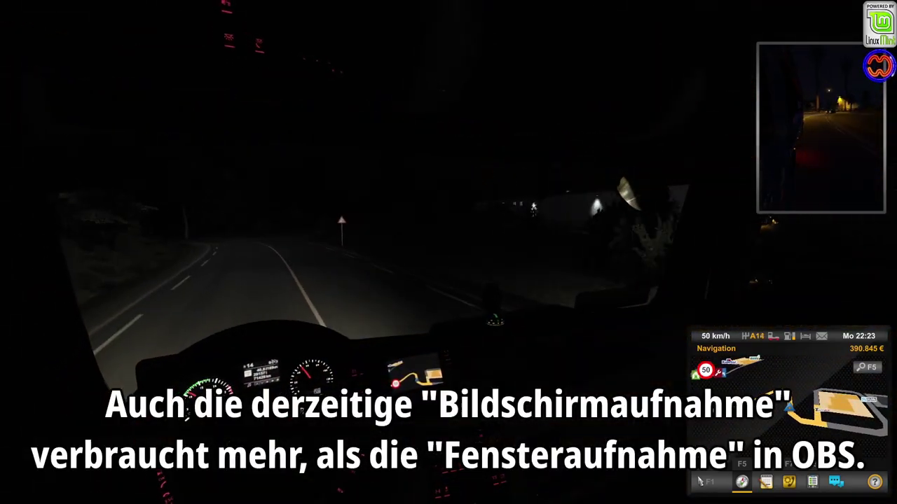
key("w")
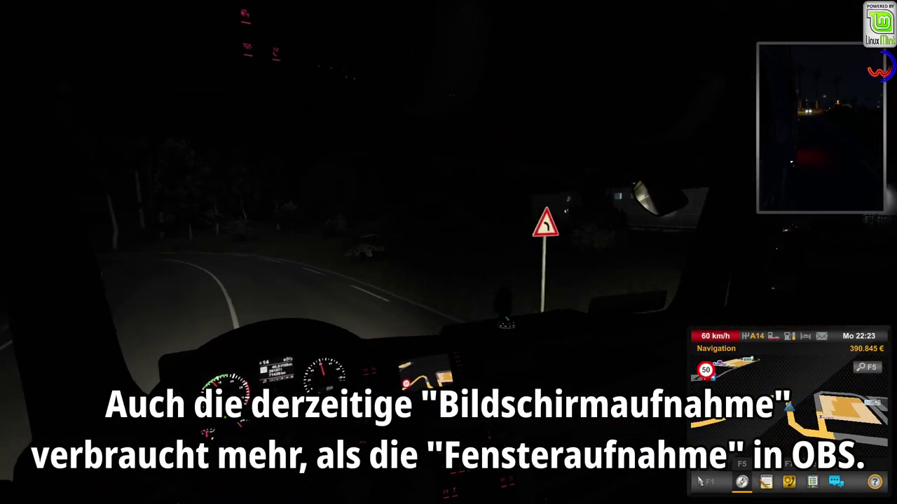
key("w")
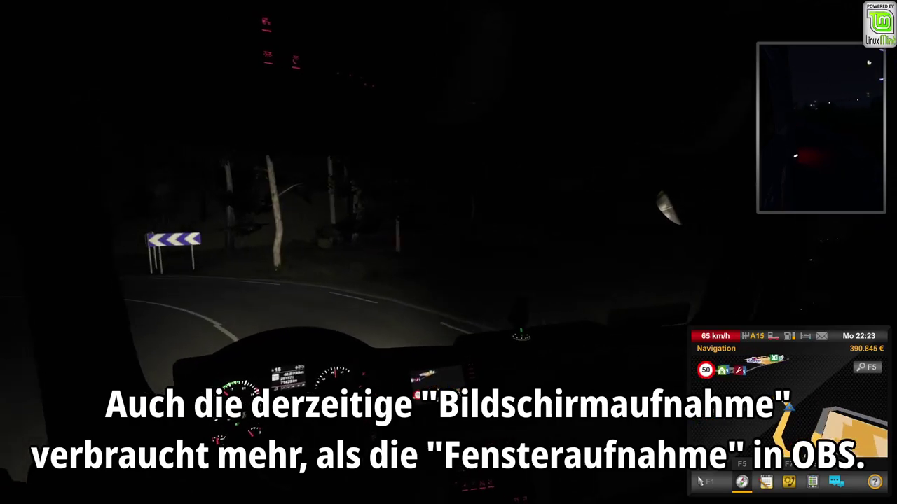
key("s")
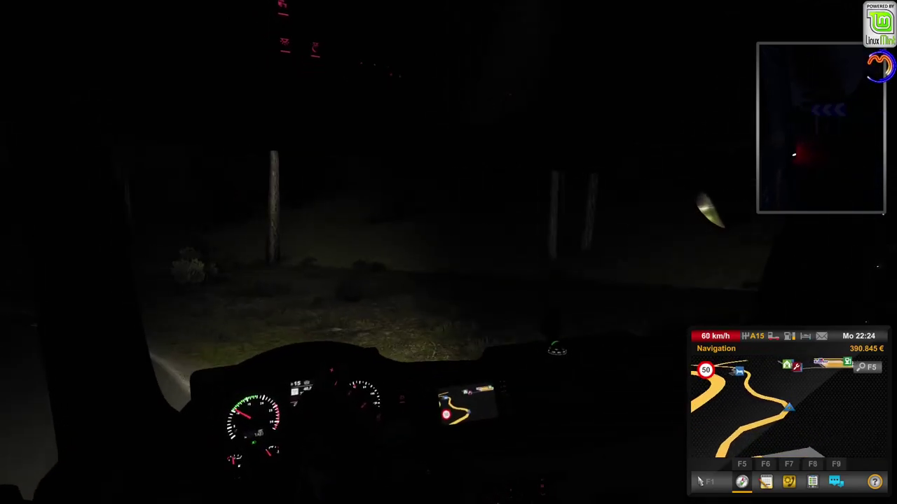
key("s")
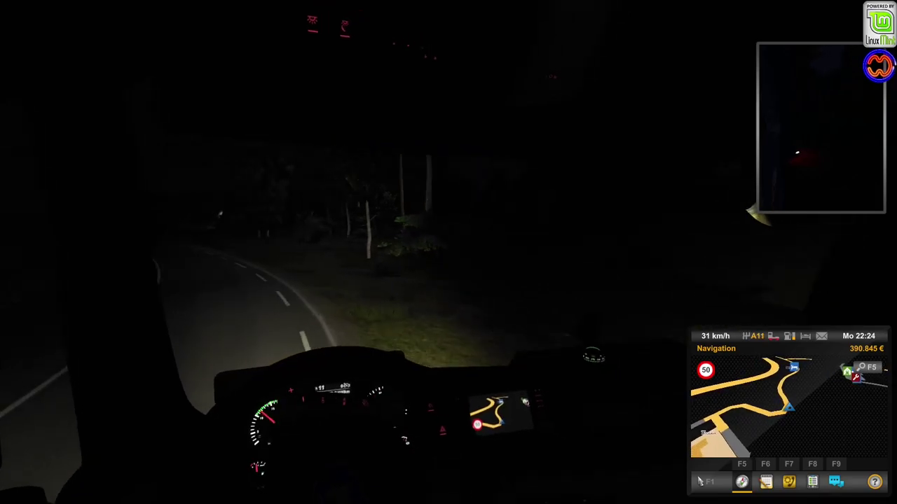
- Drive the truck along the dark road and under the bridge, braking to a stop on the lit stretch beyond it
key("w")
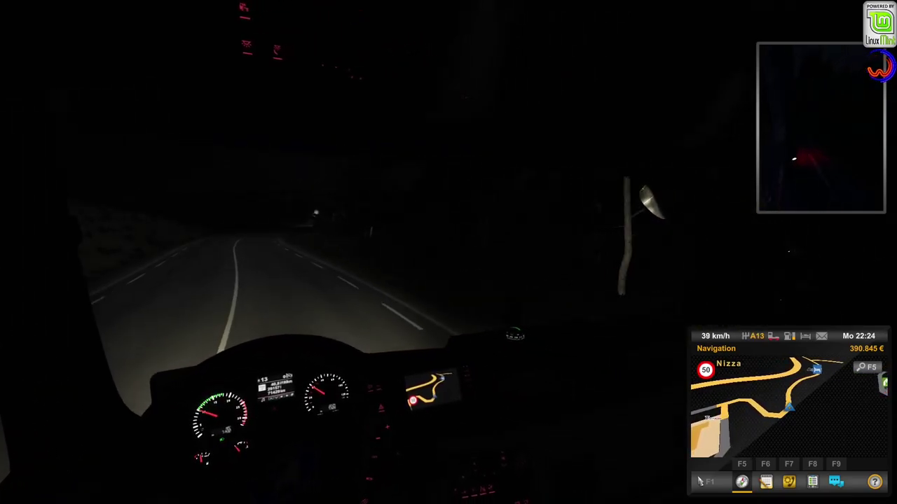
key("w")
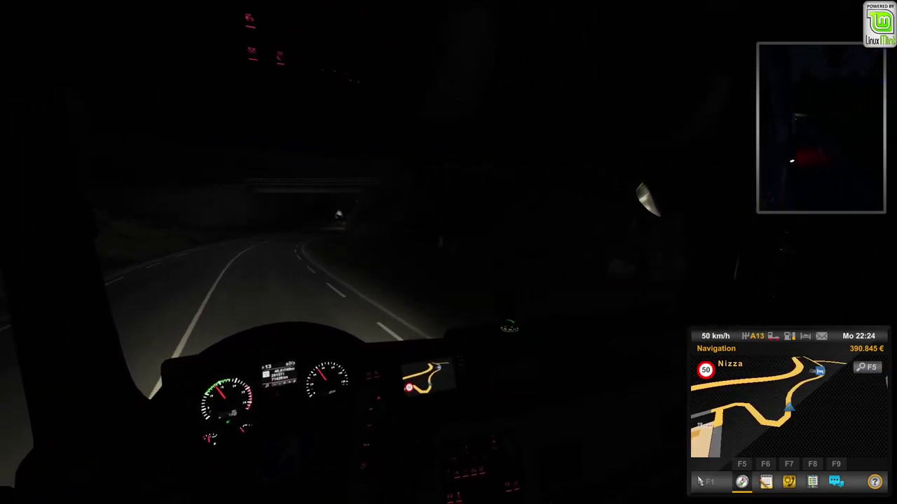
key("w")
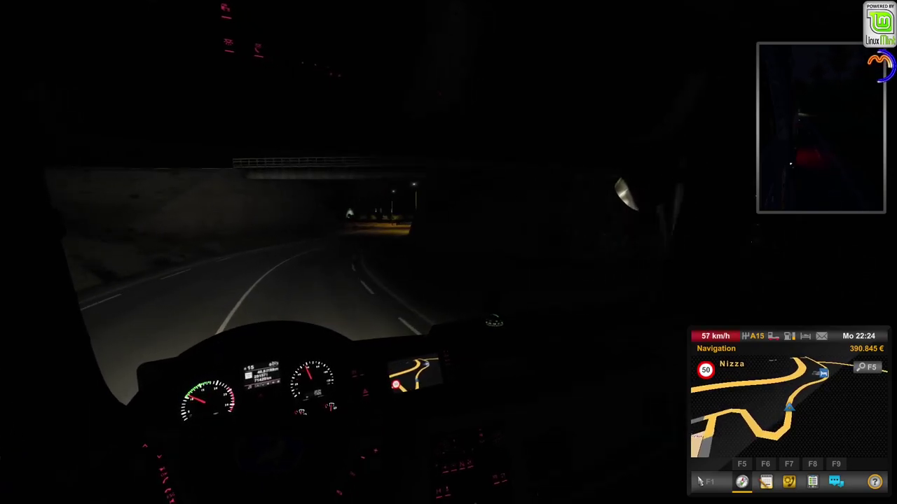
key("s")
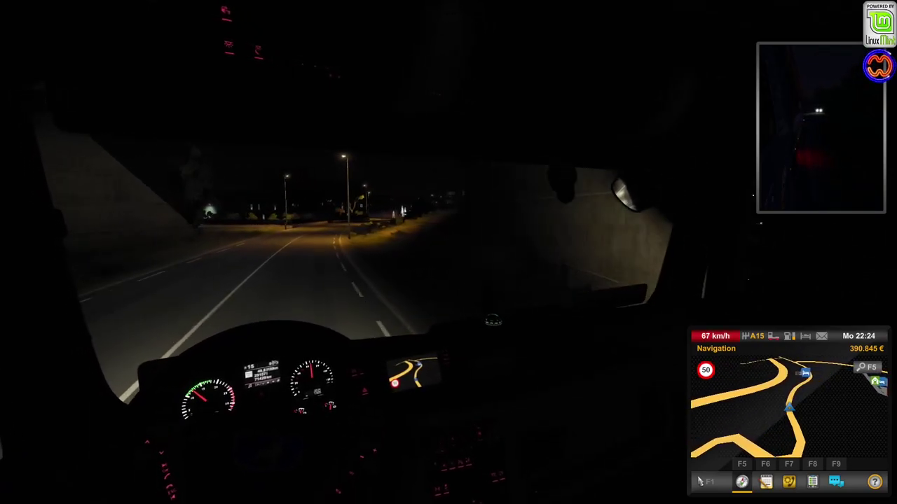
key("s")
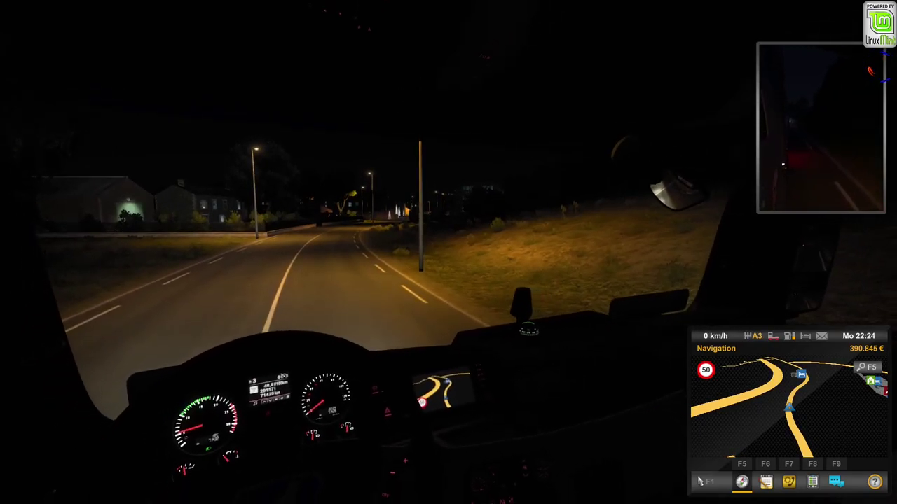
- Leave the drive and quit the game completely to return to the Lutris game library
key("Escape")
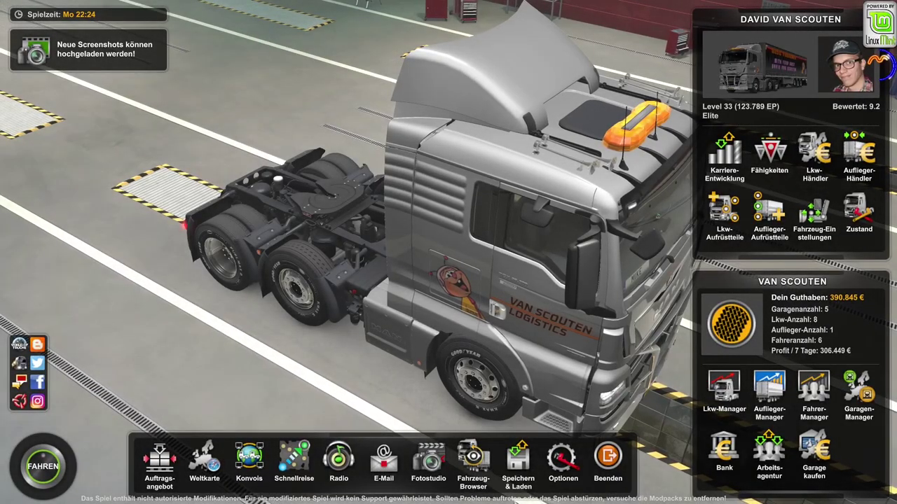
left_click(608, 459)
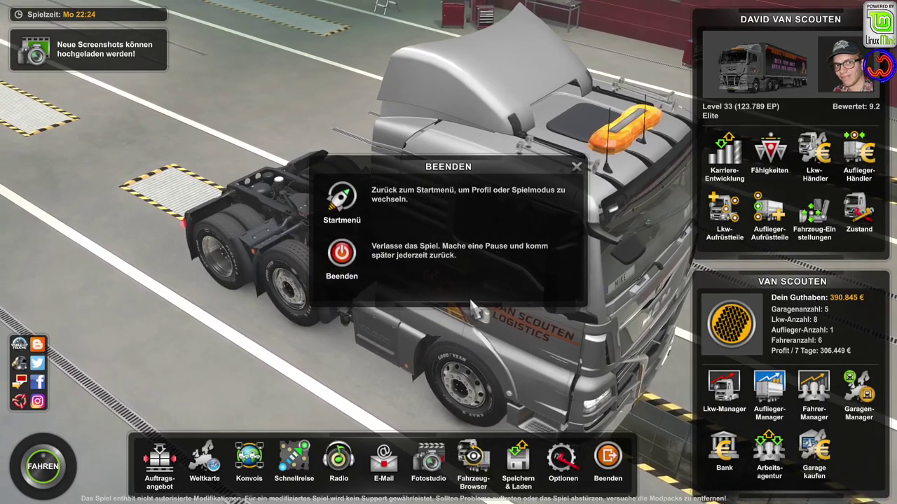
left_click(436, 253)
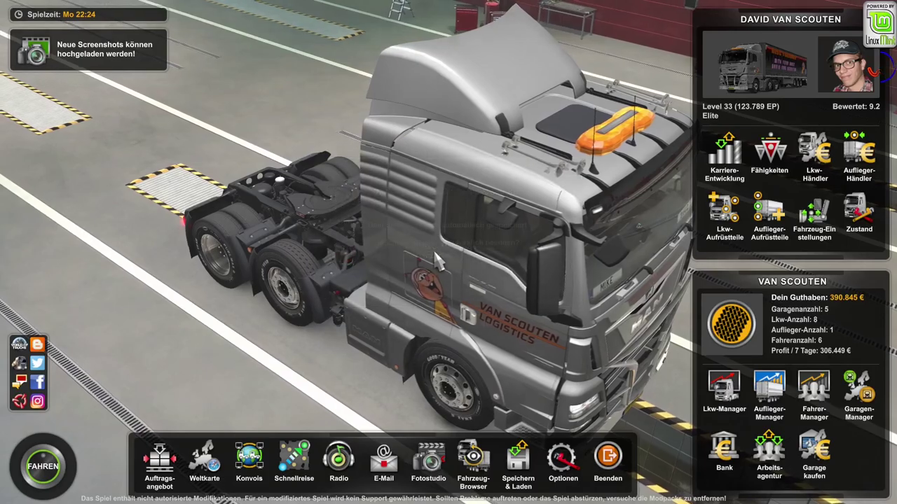
left_click(413, 338)
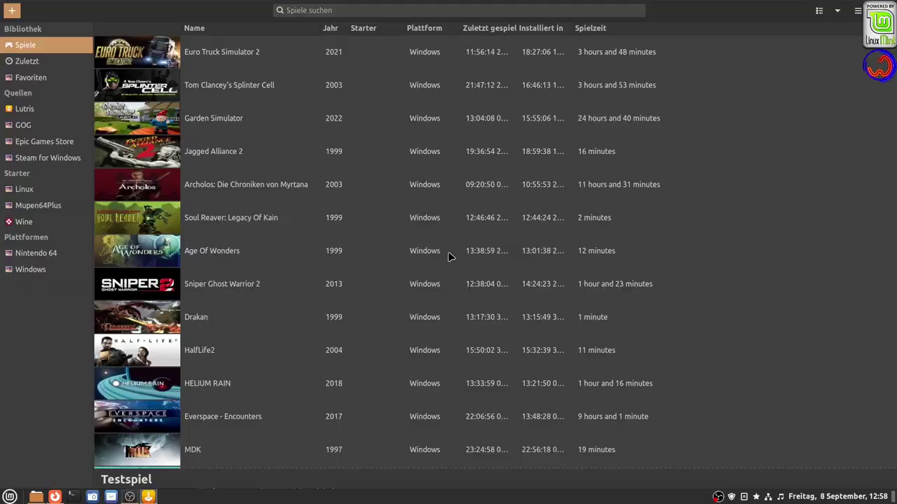